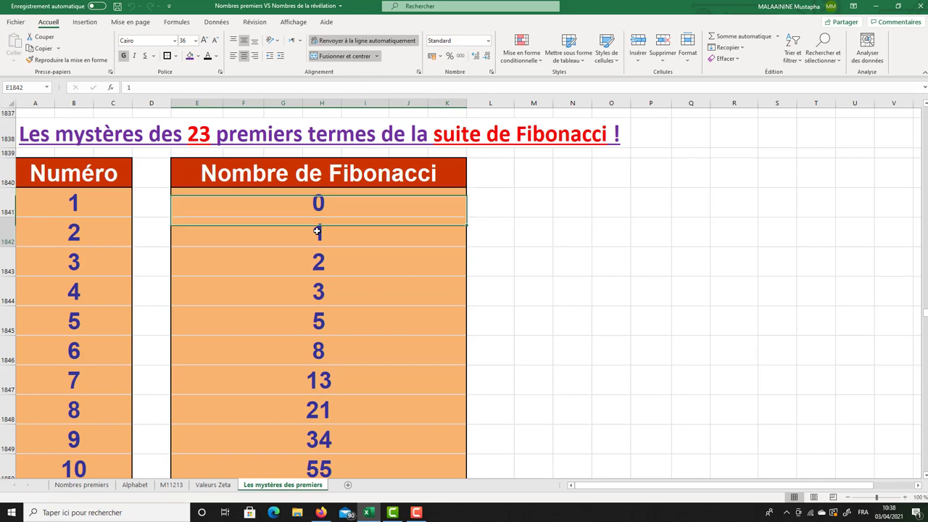
- Go through the Fibonacci terms numbered 3 to 9 in the table, one cell at a time
click(311, 260)
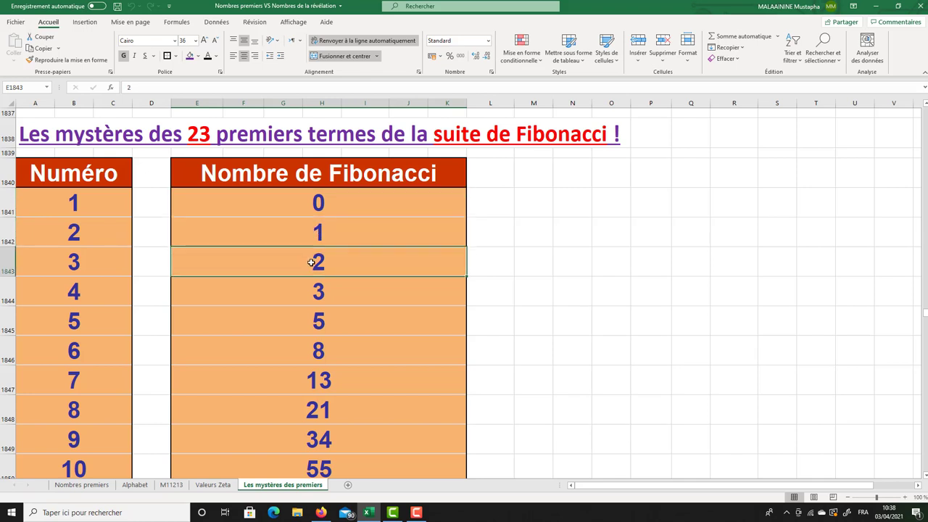
click(314, 287)
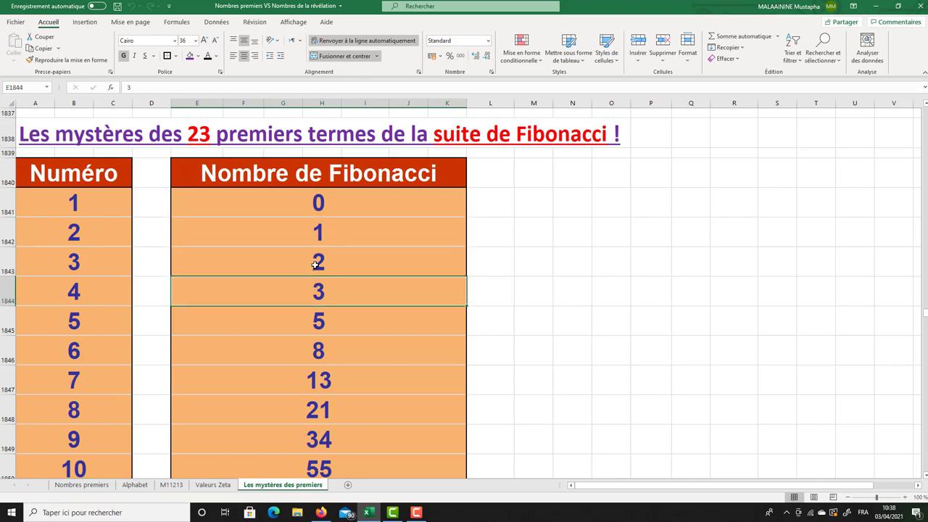
click(317, 319)
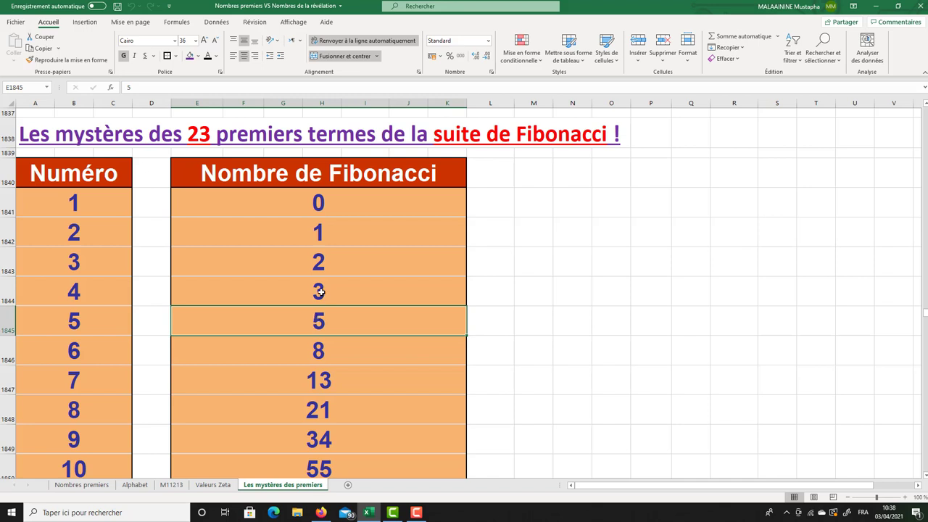
double_click(319, 338)
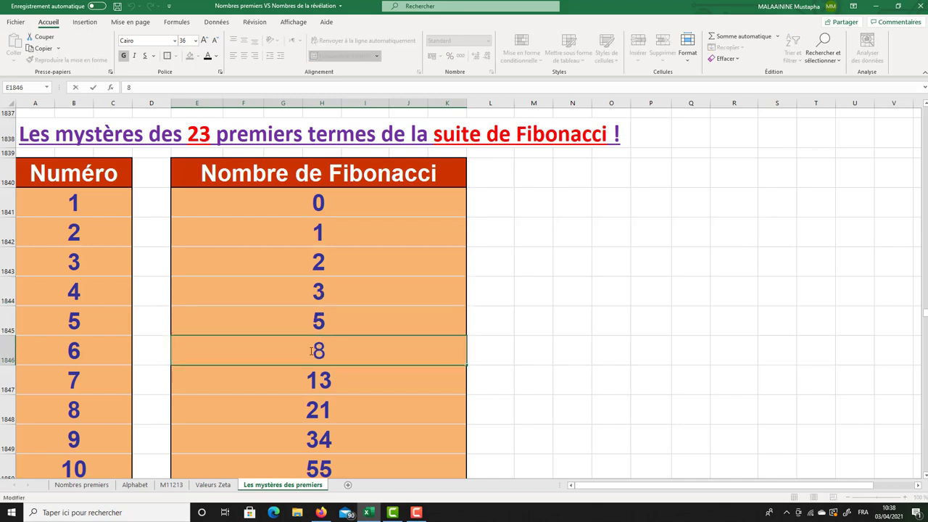
click(313, 379)
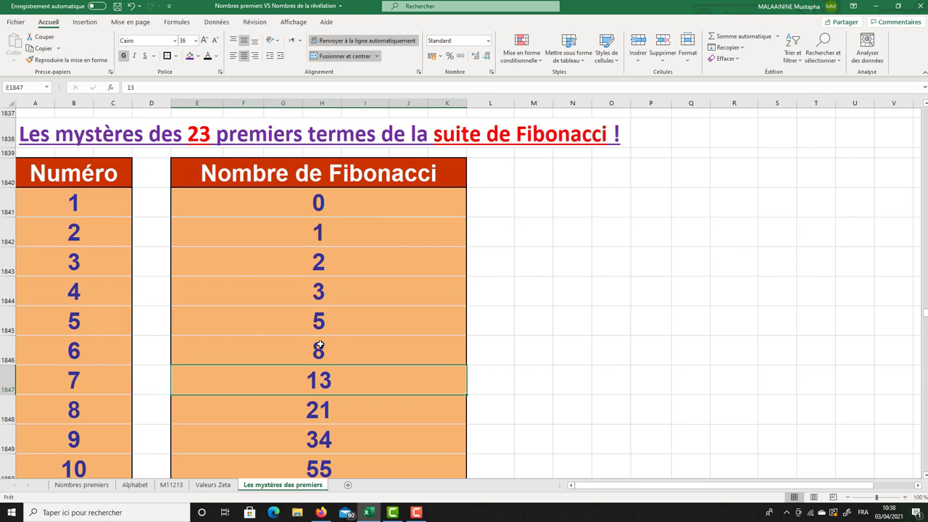
click(311, 408)
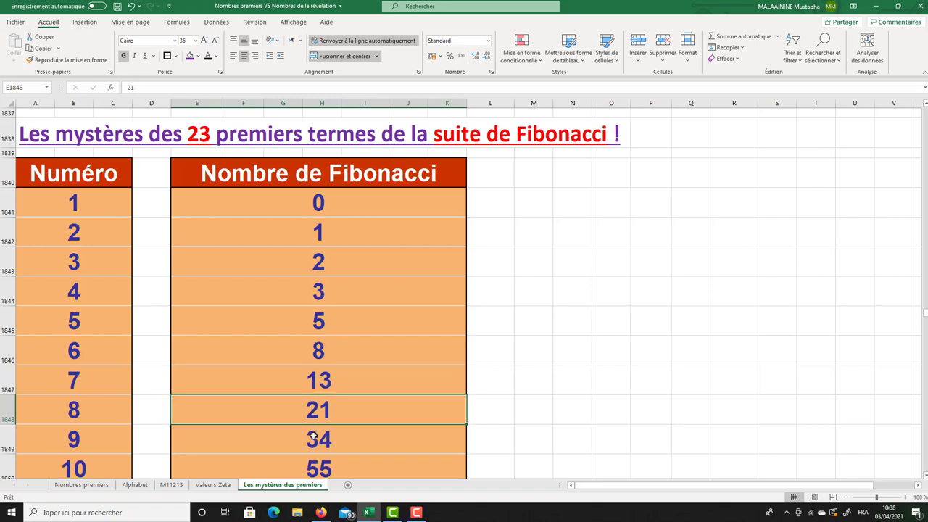
click(313, 436)
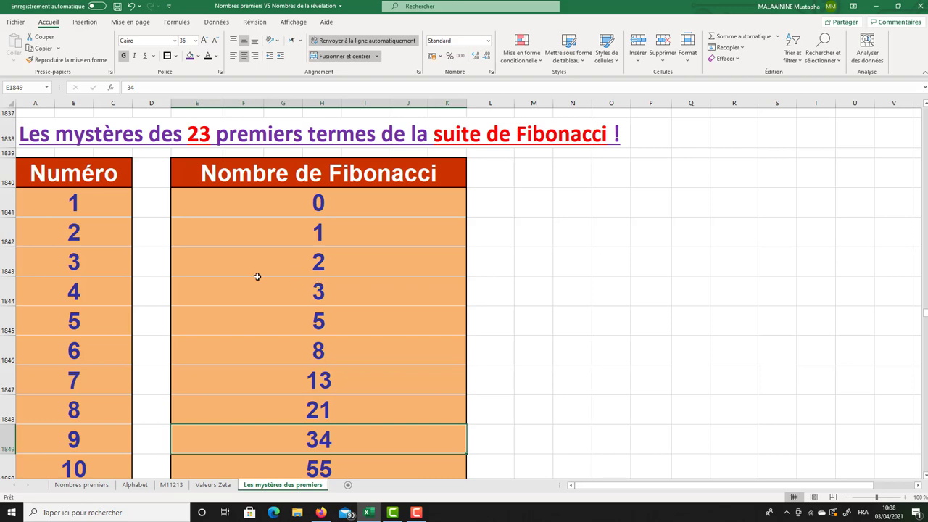
- Inspect the SOMME formula below the Fibonacci column and the full range of terms it covers
scroll(258, 276, down, 6)
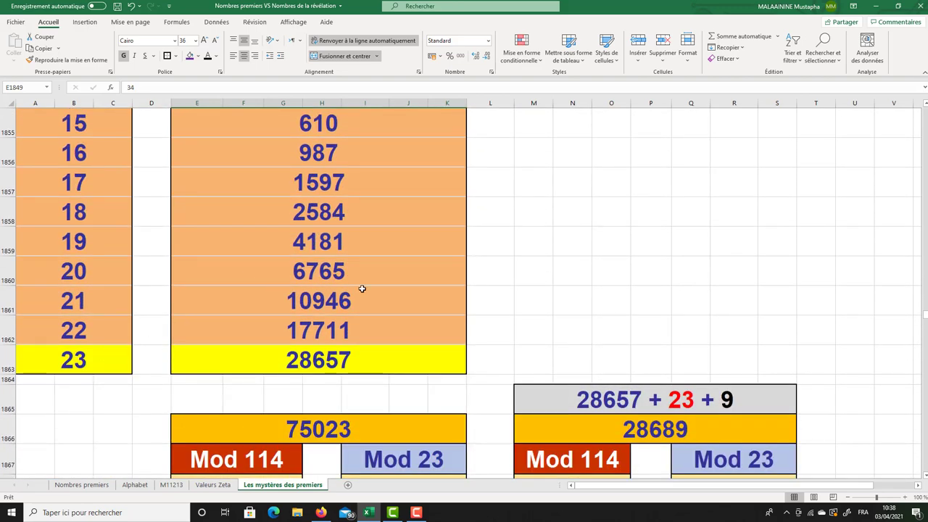
double_click(312, 430)
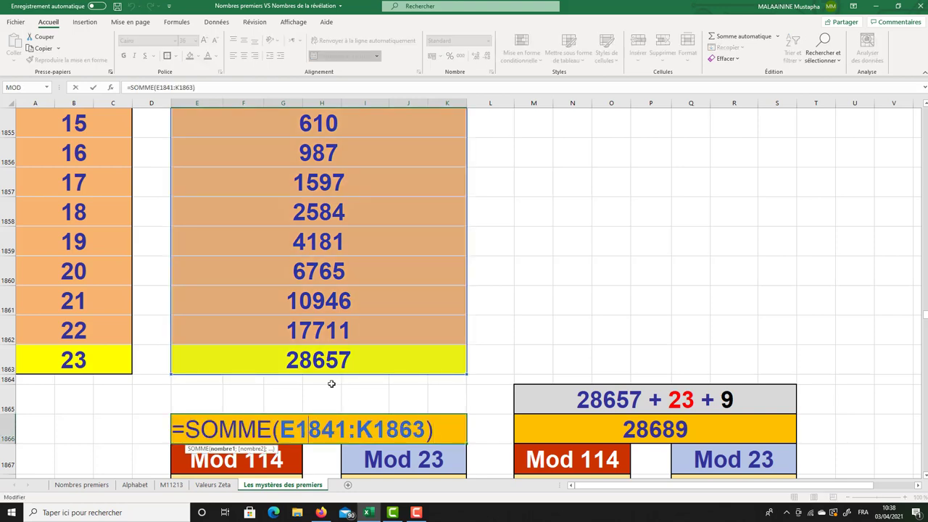
scroll(335, 368, up, 2)
scroll(335, 368, up, 3)
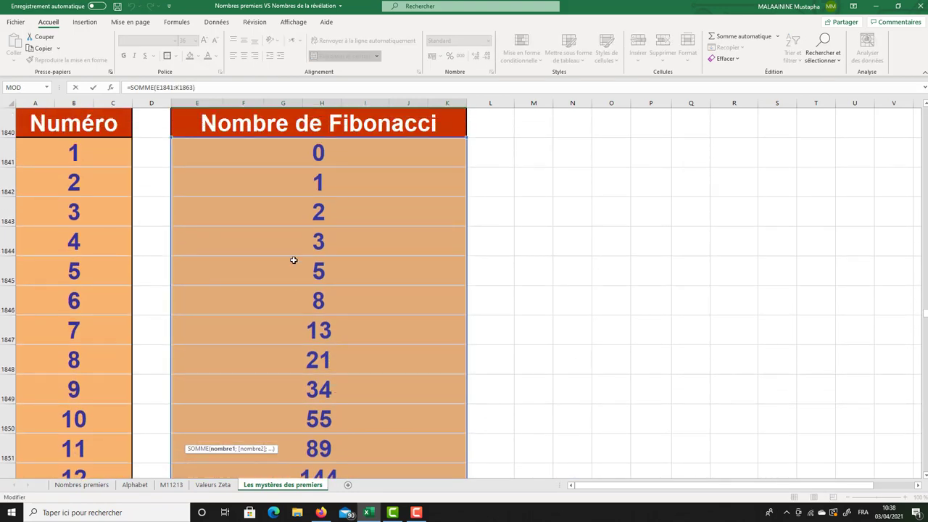
scroll(350, 385, down, 4)
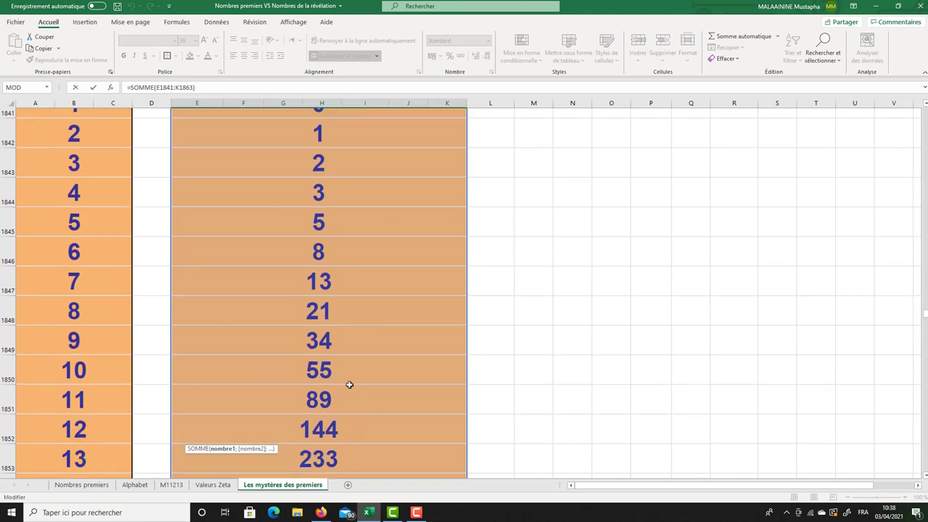
scroll(349, 384, down, 1)
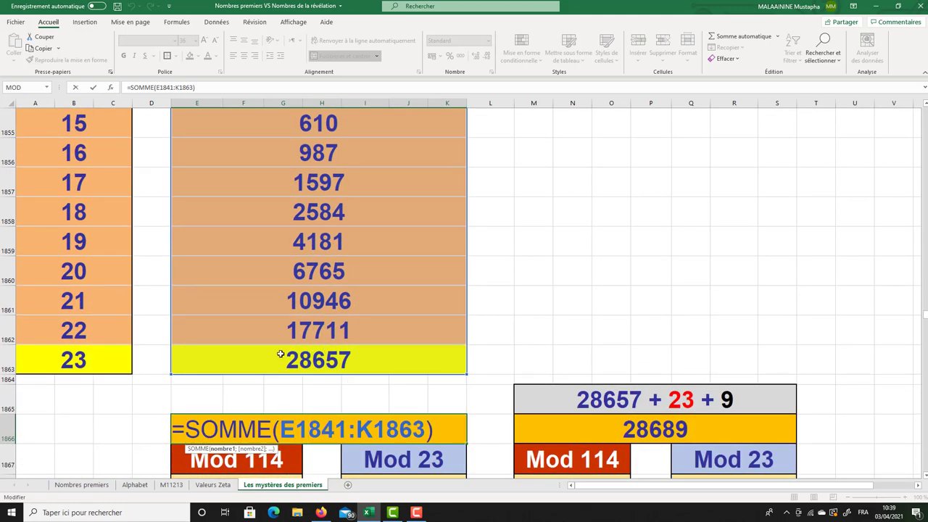
key(Return)
- Examine the last Fibonacci term with its number, and the four modulo result cells in row 1868
click(294, 364)
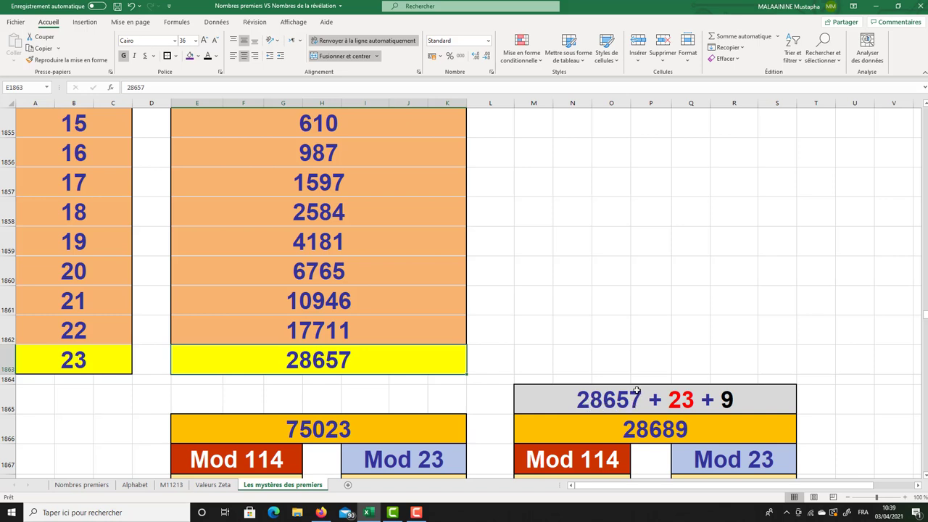
click(100, 358)
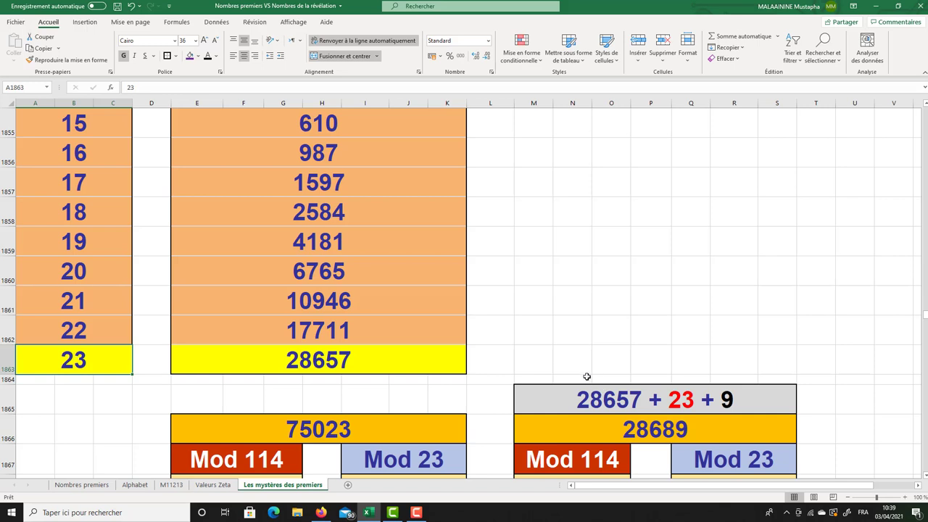
scroll(586, 376, down, 1)
click(257, 406)
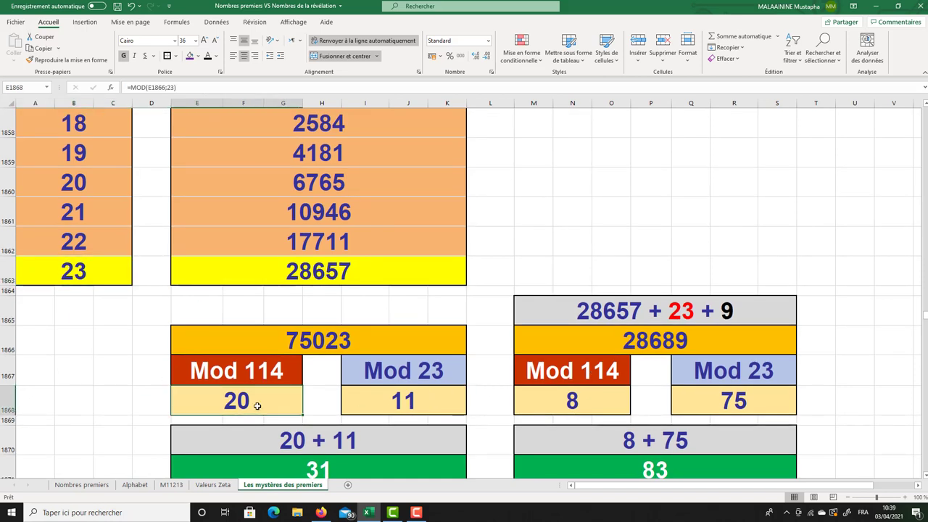
click(364, 404)
click(536, 402)
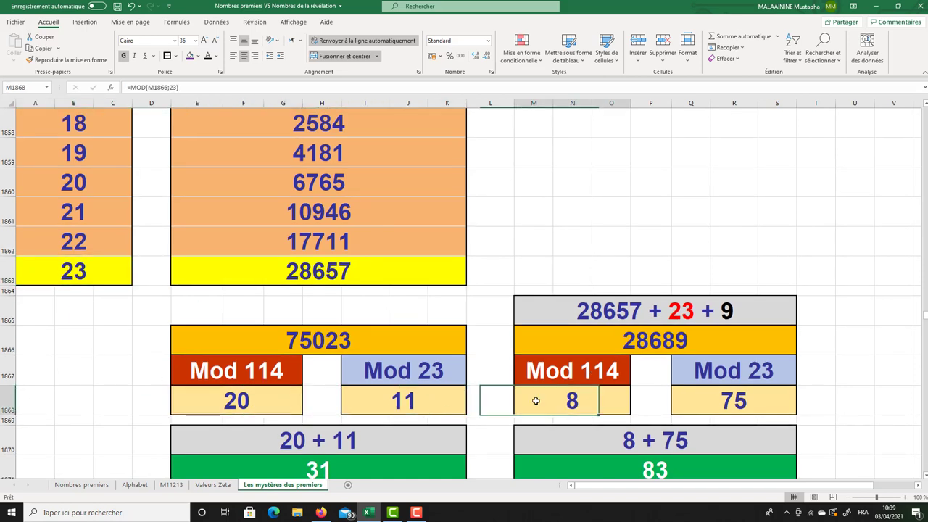
click(712, 399)
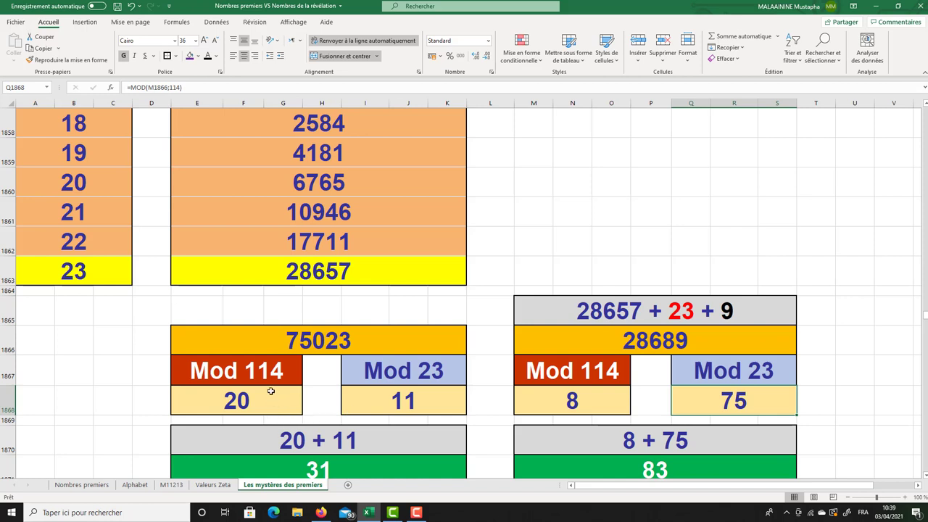
- Review the two totals in row 1866 together with the Mod 114 and Mod 23 headings beneath them
click(335, 341)
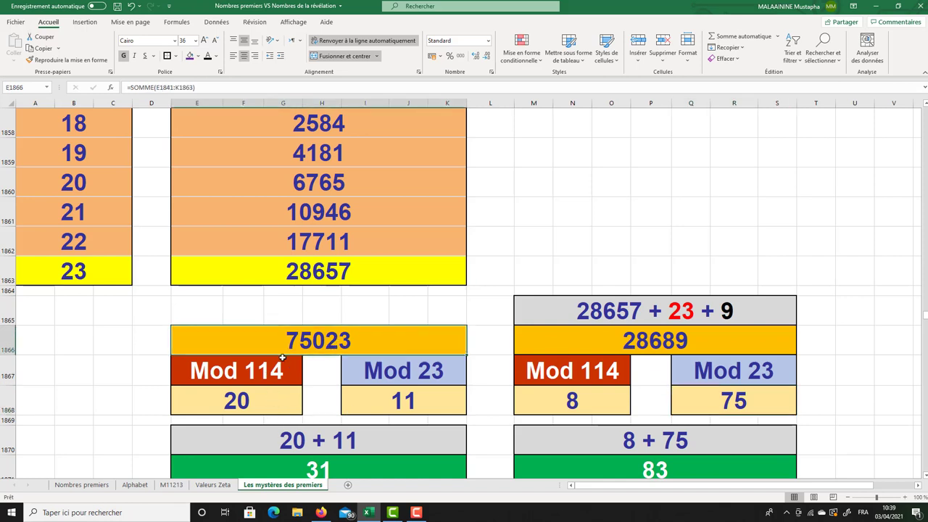
click(269, 363)
click(400, 370)
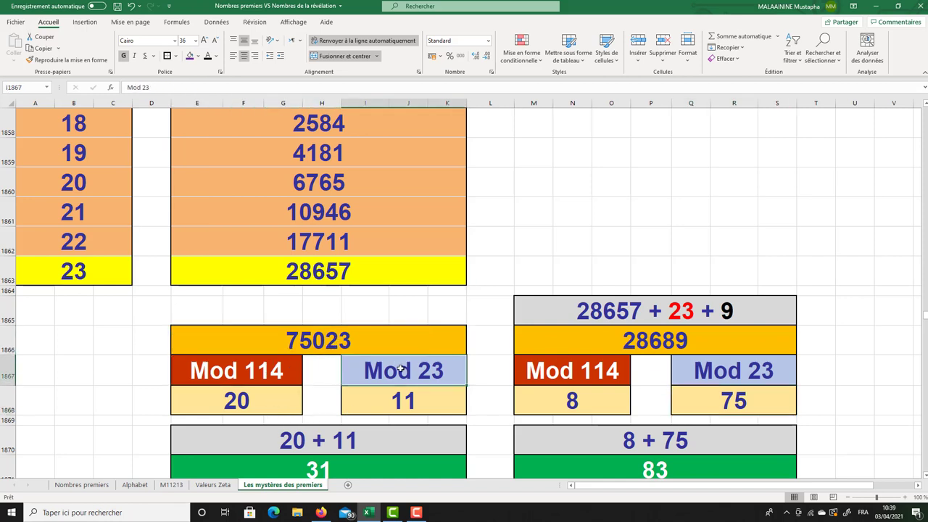
click(650, 339)
click(616, 371)
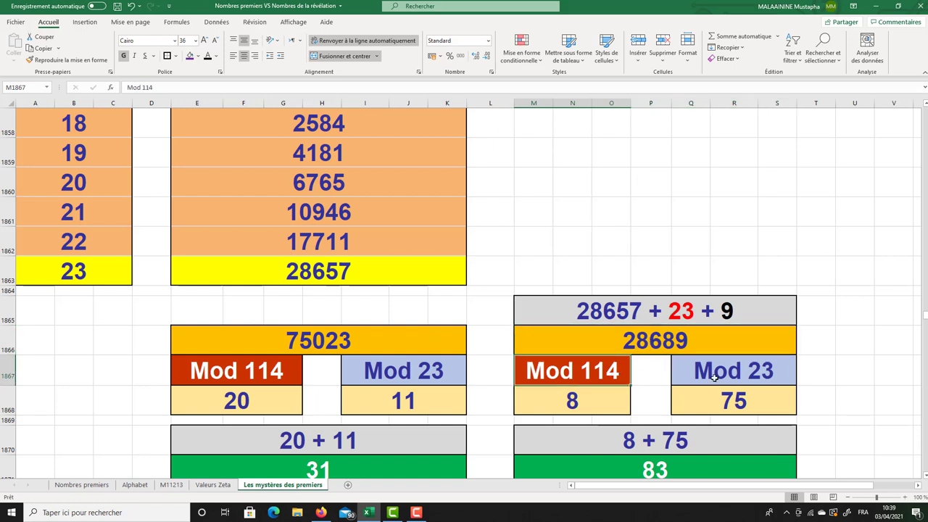
click(725, 373)
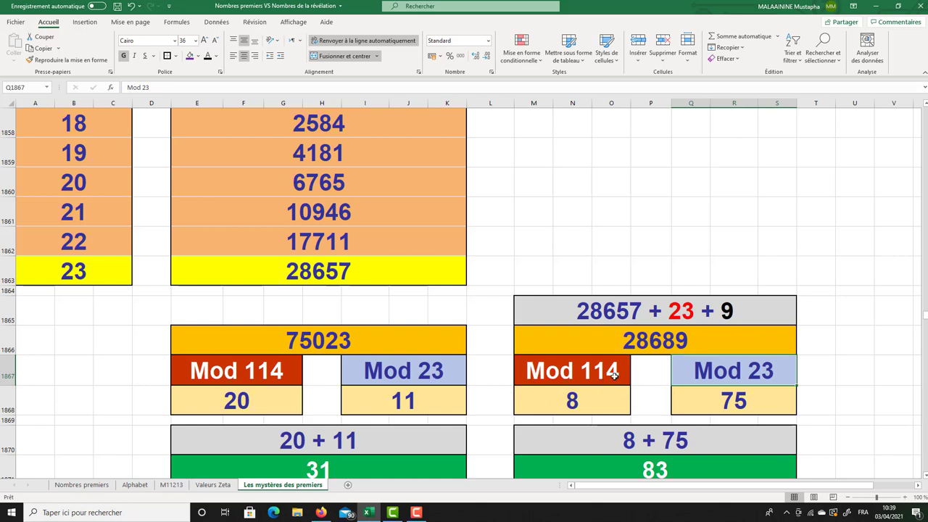
- Compare the modulo results in row 1868 with the pairwise sum formulas in E1871 and M1871
click(284, 402)
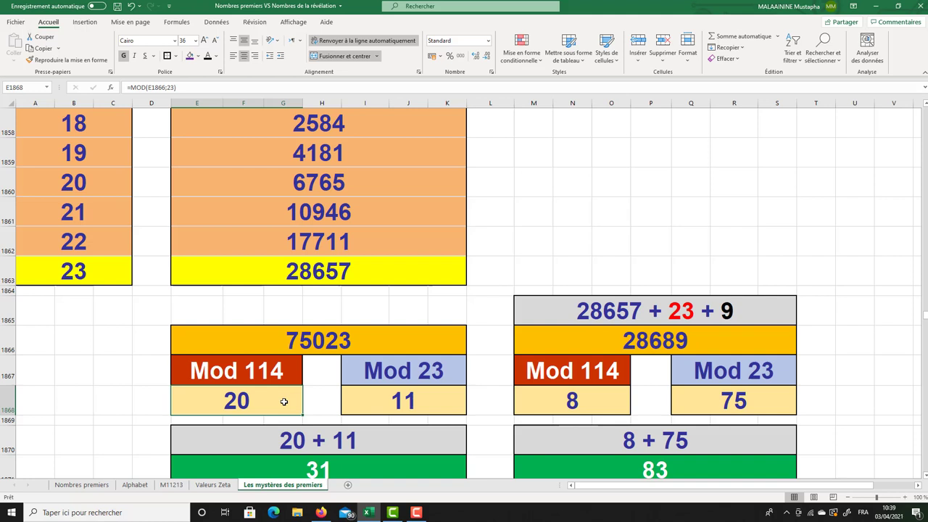
click(414, 401)
click(548, 400)
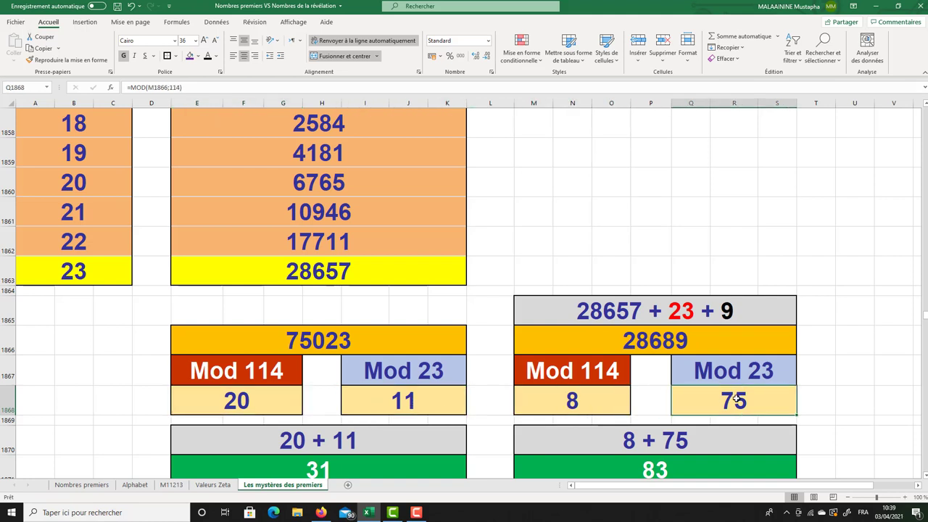
click(223, 407)
click(410, 399)
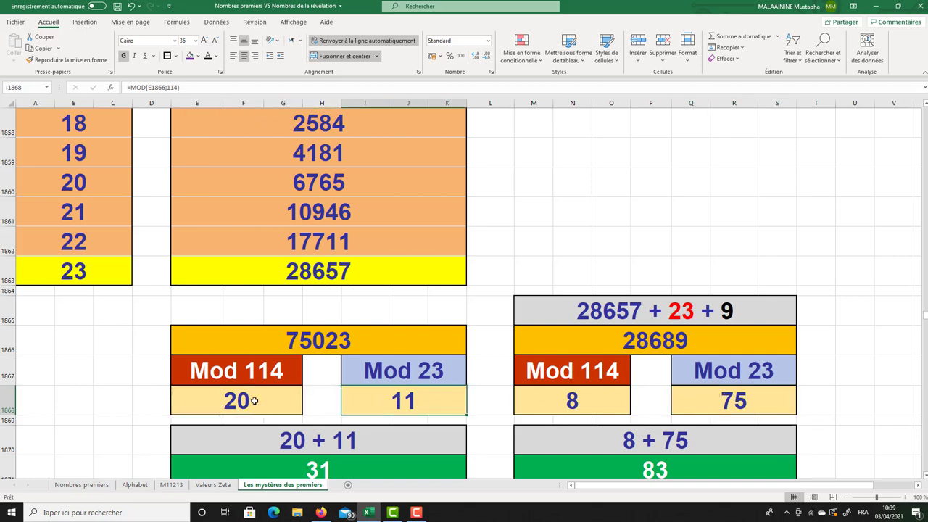
click(354, 465)
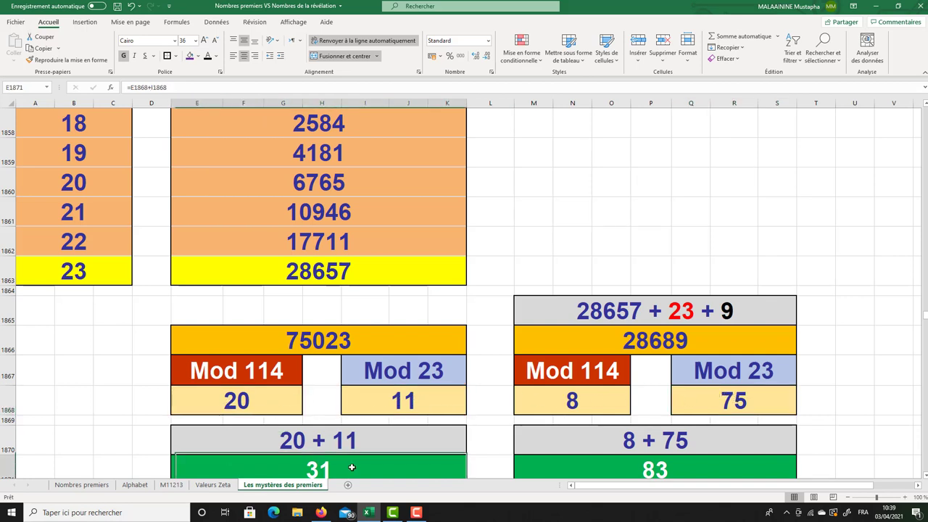
click(562, 410)
click(736, 411)
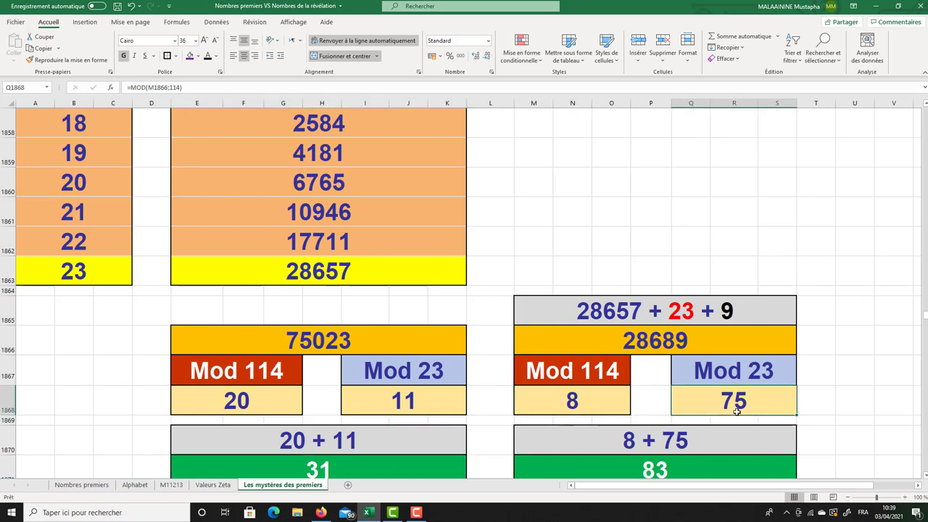
click(661, 470)
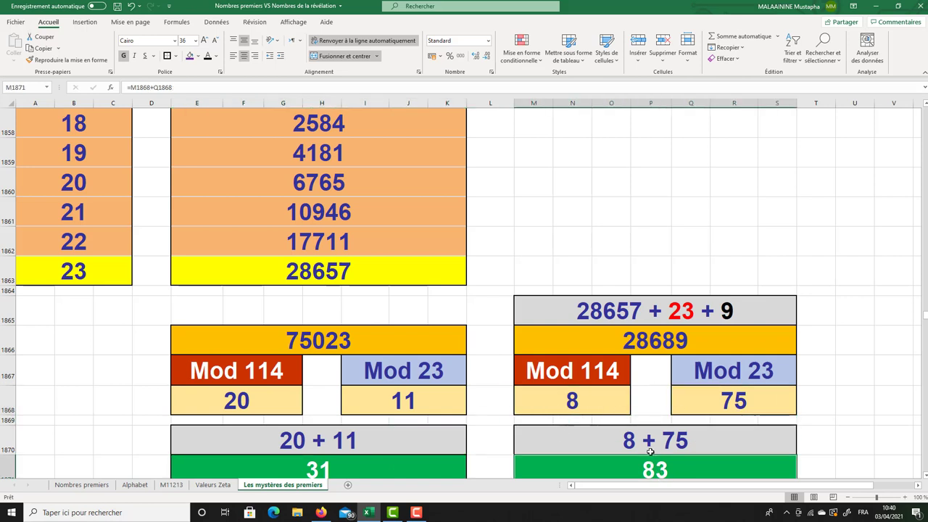
- Check the grand total in row 1872 against the four modulo results in E1868:S1868, selecting them together and individually
scroll(630, 458, down, 2)
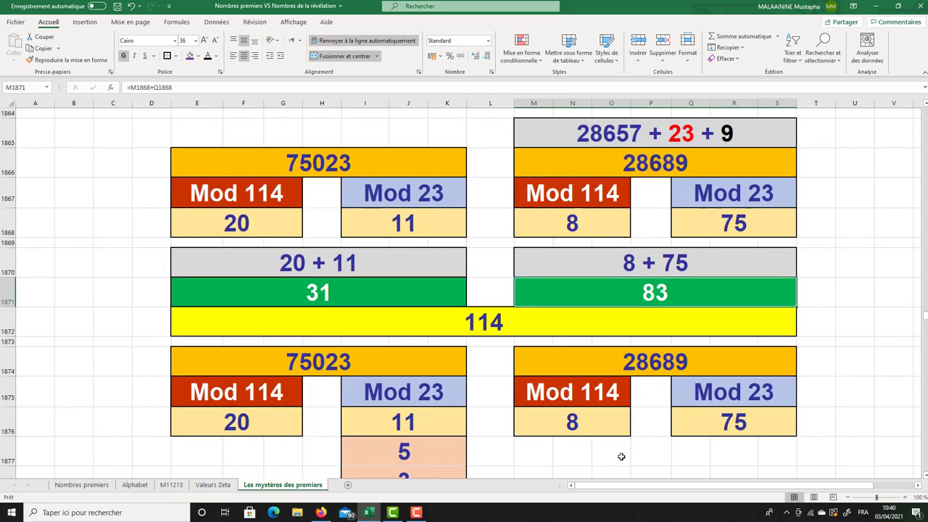
click(484, 328)
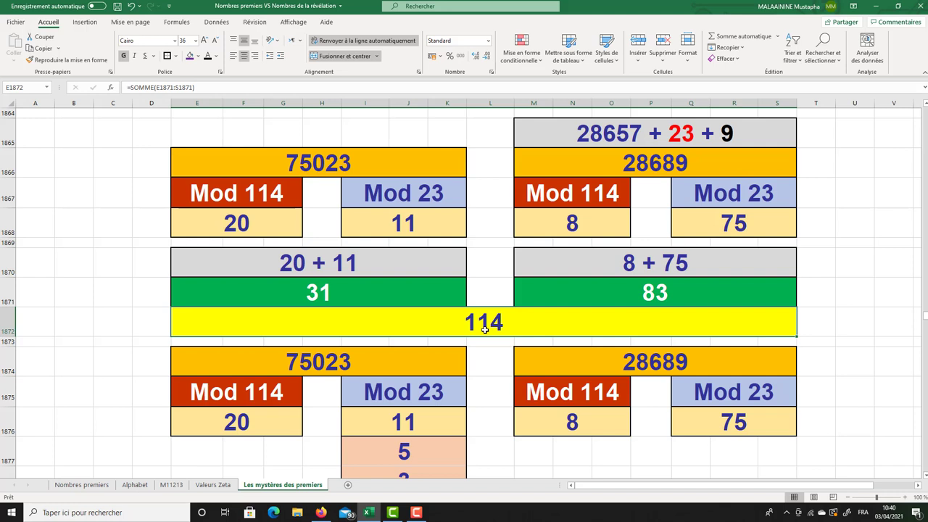
drag(271, 223, 725, 223)
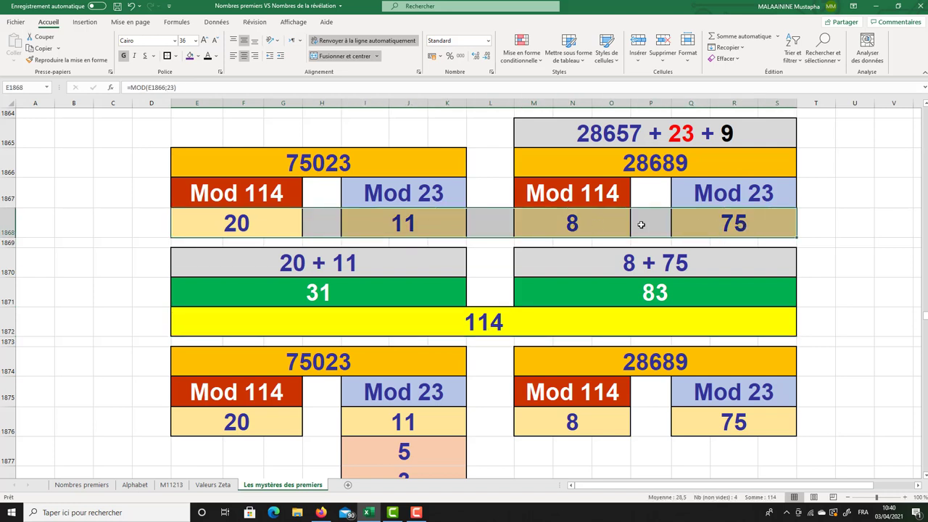
click(369, 222)
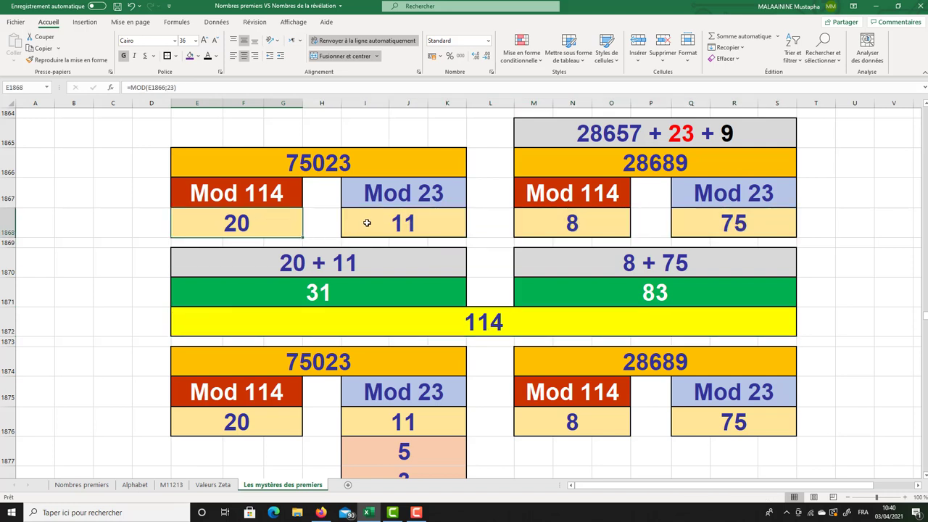
click(523, 228)
click(700, 222)
click(594, 222)
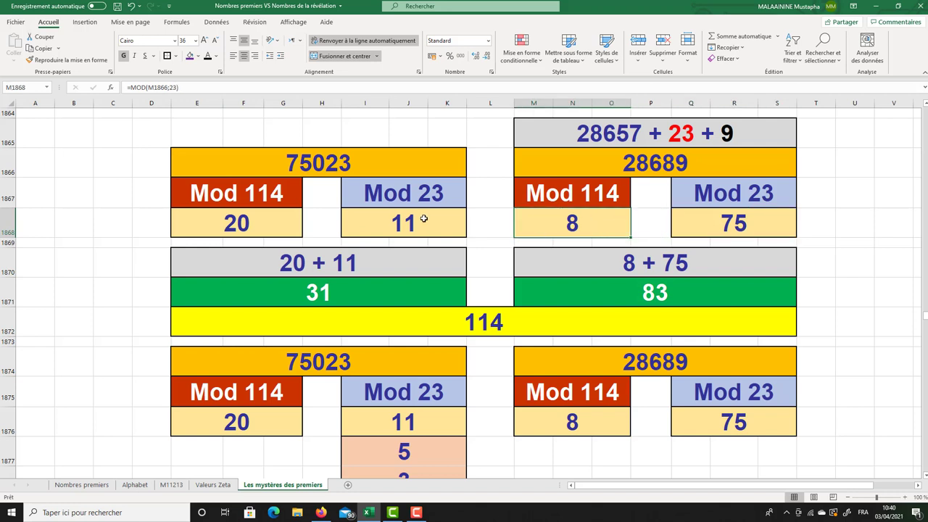
click(424, 219)
click(234, 223)
- Review the grand total formula in E1872 and the two partial sums in row 1871 that feed it
click(460, 319)
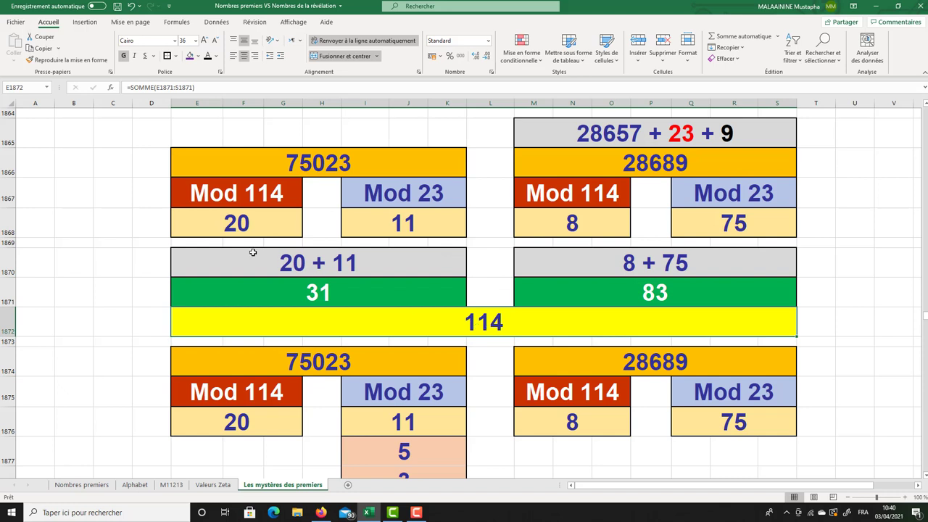
click(337, 291)
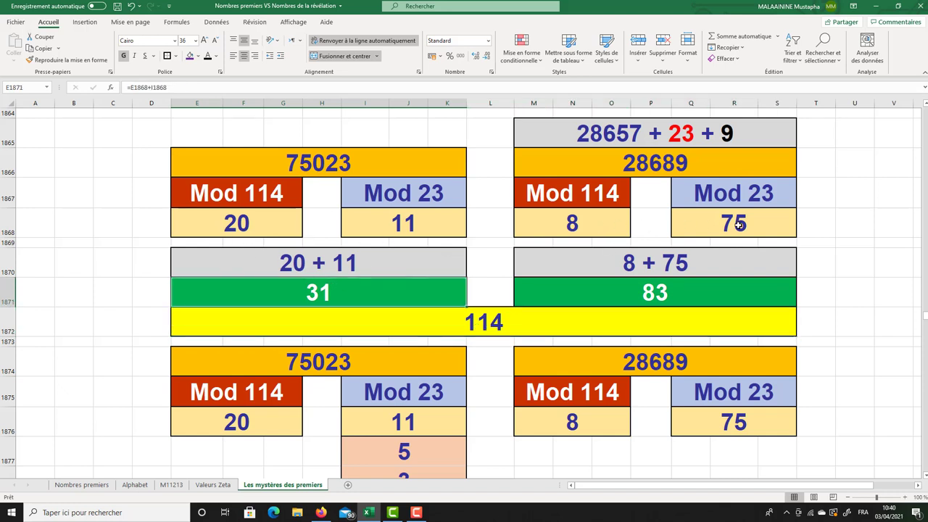
click(674, 286)
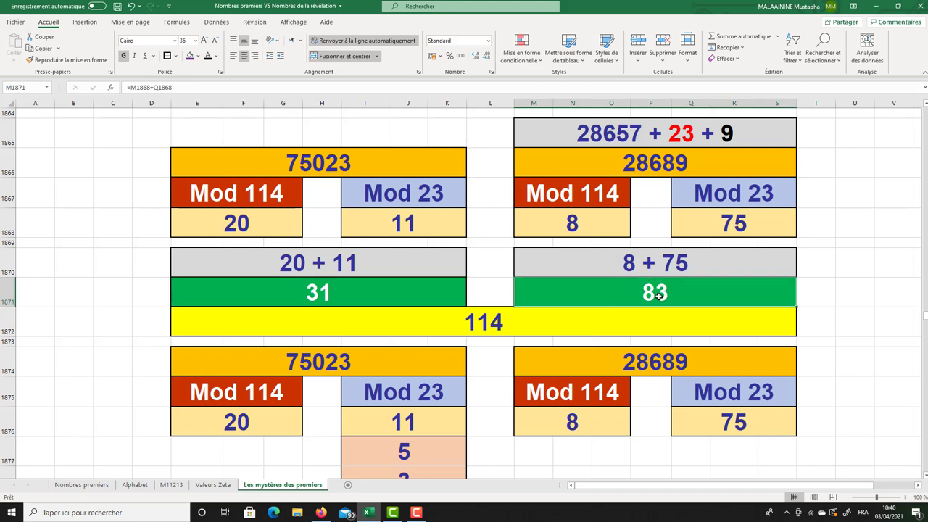
- Compare the grand total in E1872 and the original modulo results with the repeated total blocks in rows 1874 to 1876
click(477, 322)
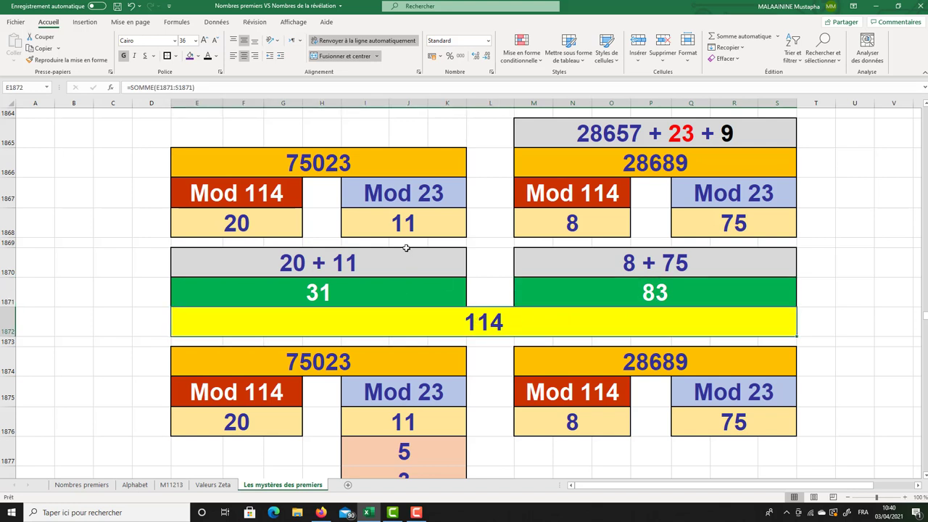
drag(323, 359, 409, 420)
drag(622, 168, 678, 194)
drag(663, 366, 658, 414)
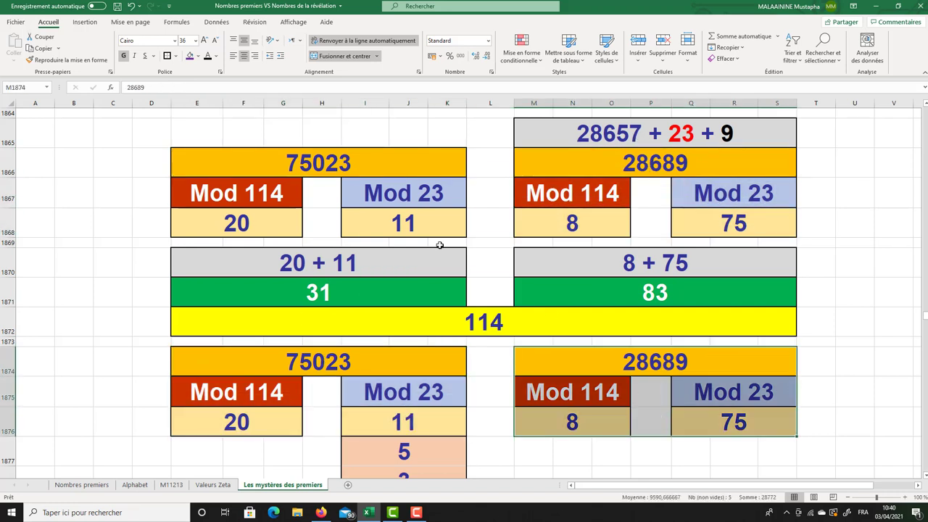
click(424, 221)
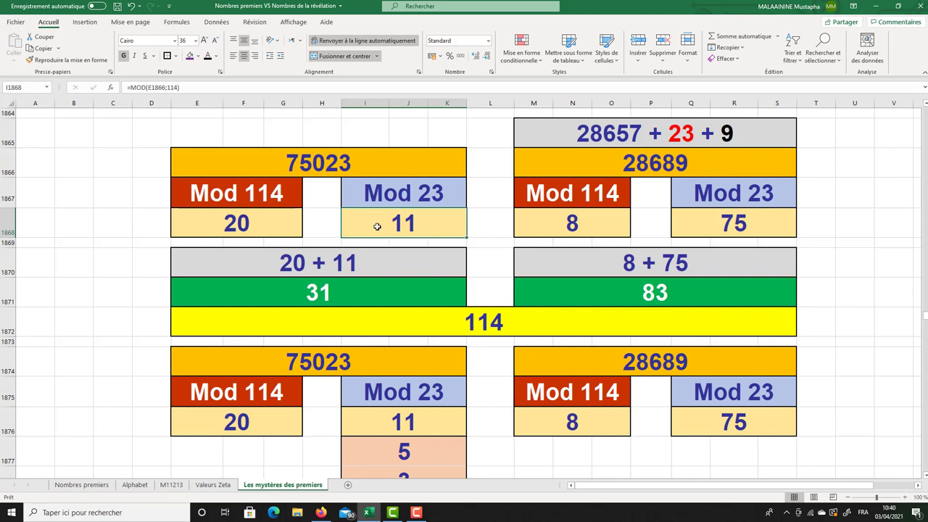
- Examine the Mod 23 result in I1876 and each value of the chain beneath it in I1877:I1880
click(406, 425)
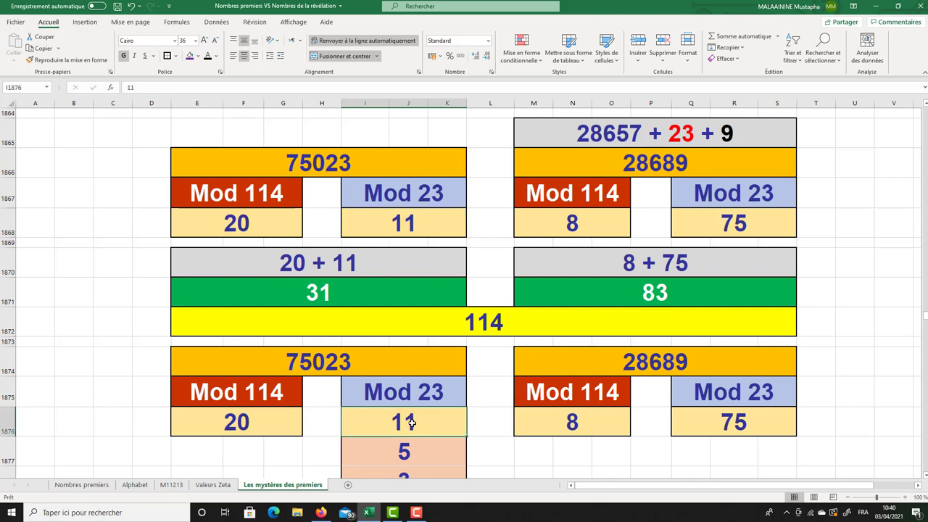
scroll(389, 415, down, 1)
click(399, 389)
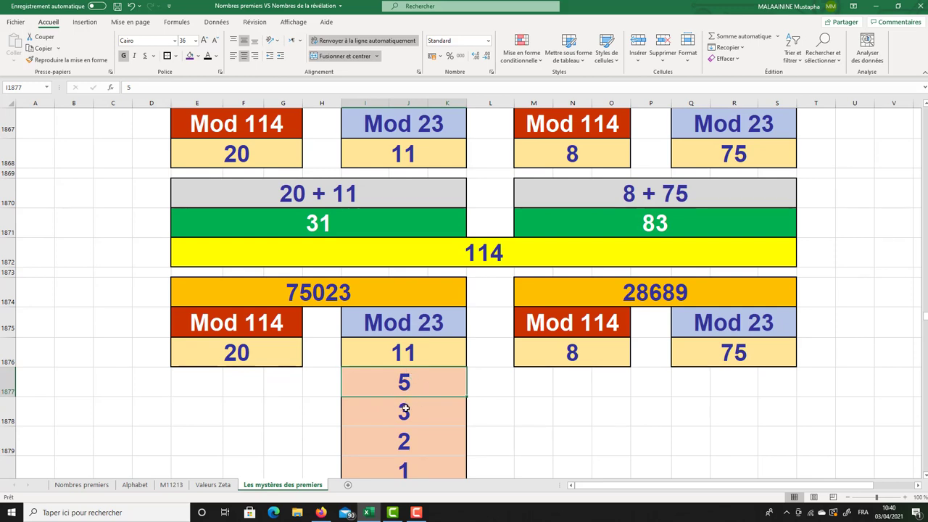
click(405, 410)
scroll(412, 403, down, 1)
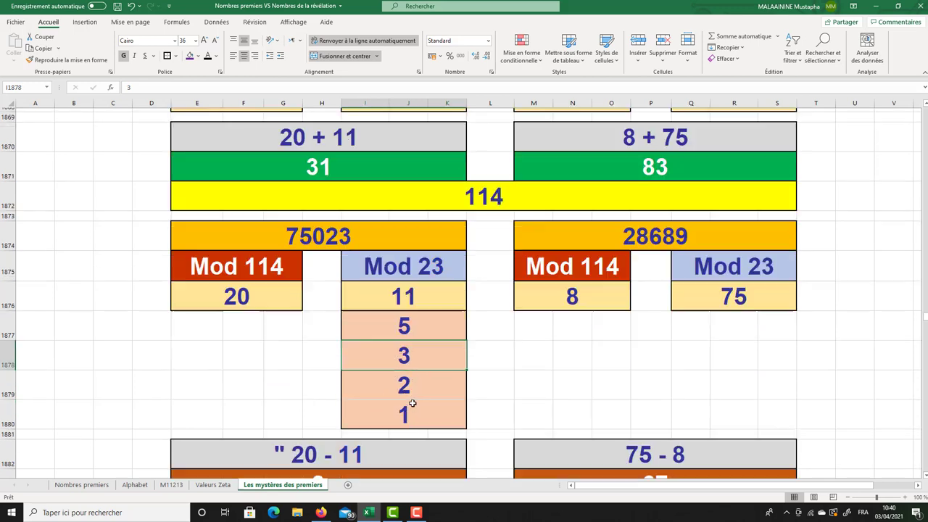
scroll(412, 403, down, 1)
click(407, 366)
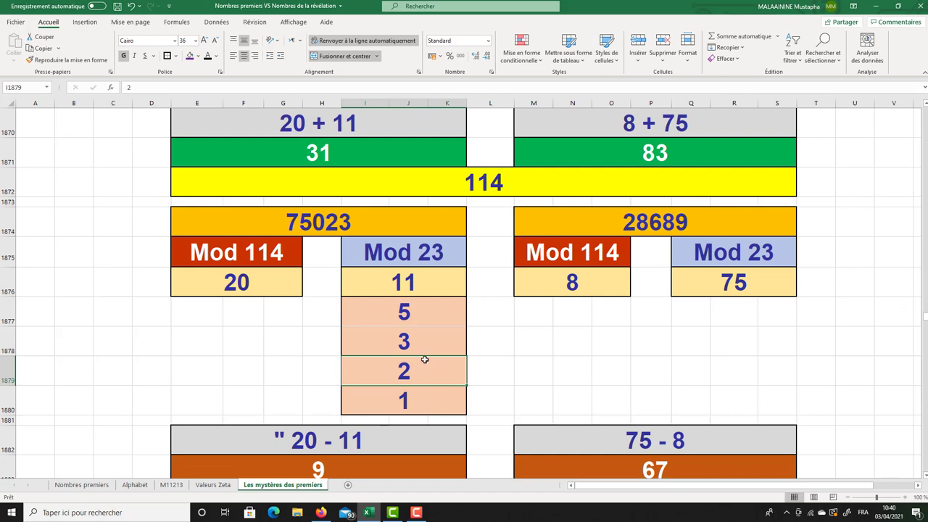
click(418, 399)
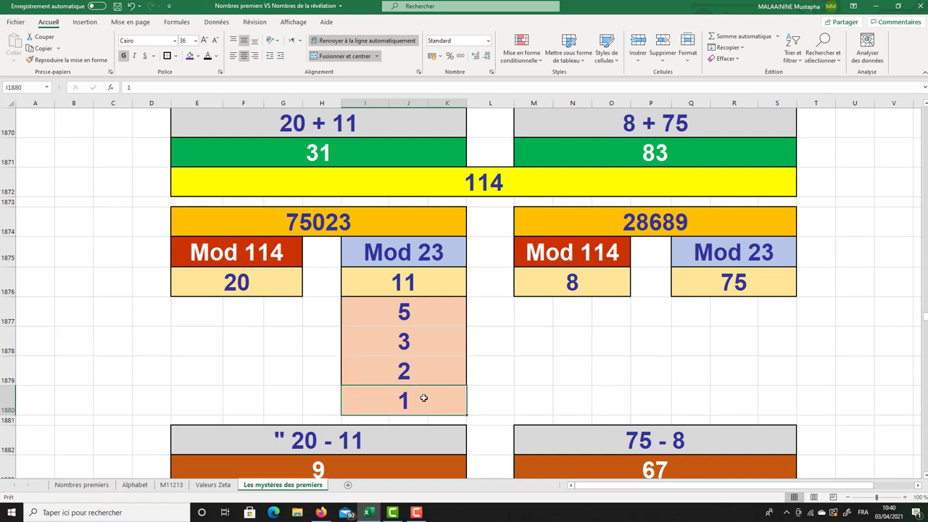
- Compare the modulo results in row 1876 with the difference formulas in E1883 and M1883
click(261, 278)
click(344, 282)
click(8, 283)
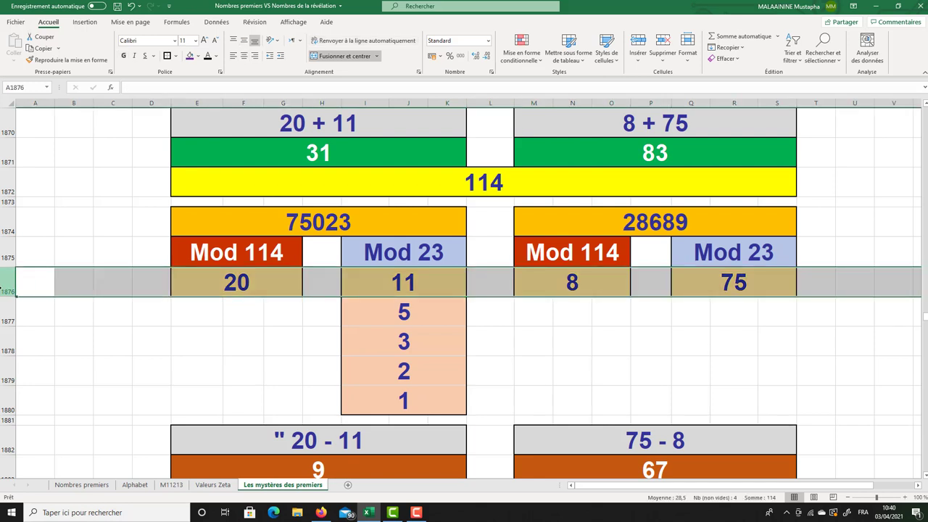
click(304, 465)
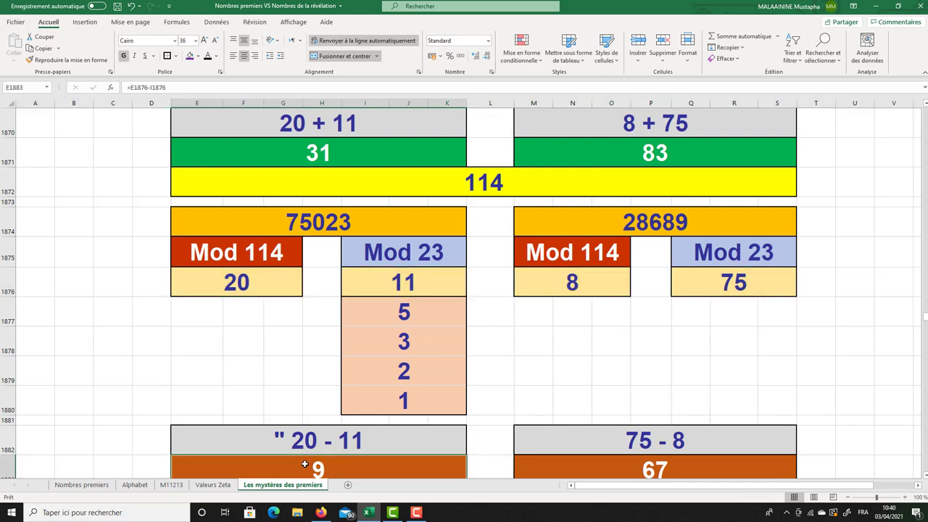
click(716, 290)
click(580, 288)
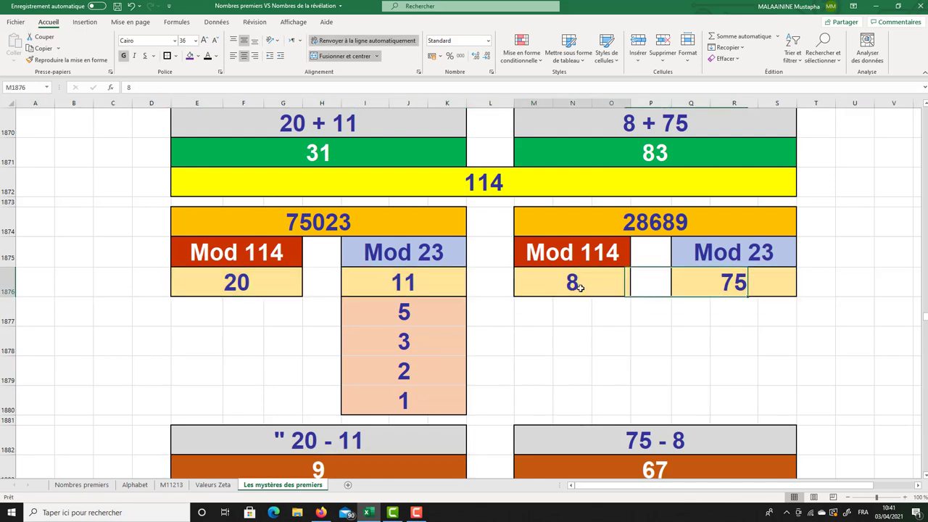
click(648, 465)
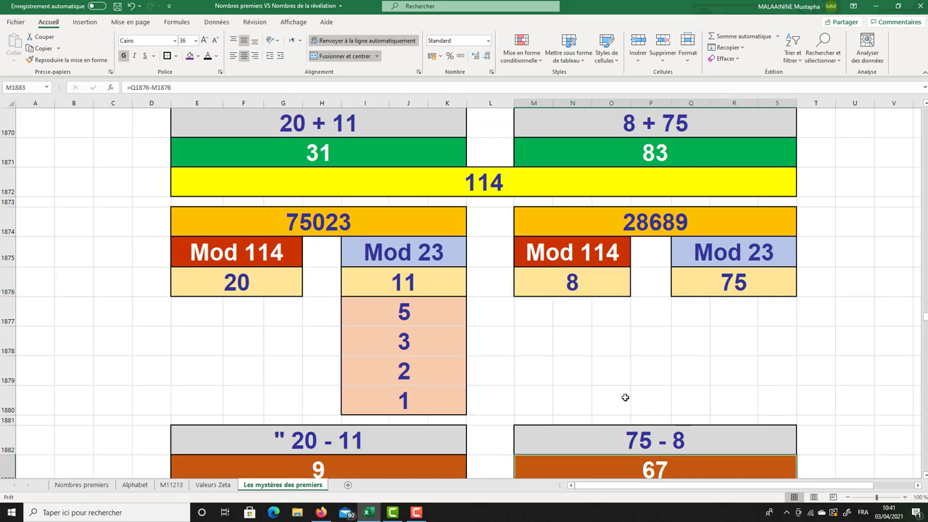
- Check the two differences in row 1883 against the formula in E1886 that adds them
scroll(507, 395, down, 1)
click(414, 383)
click(623, 380)
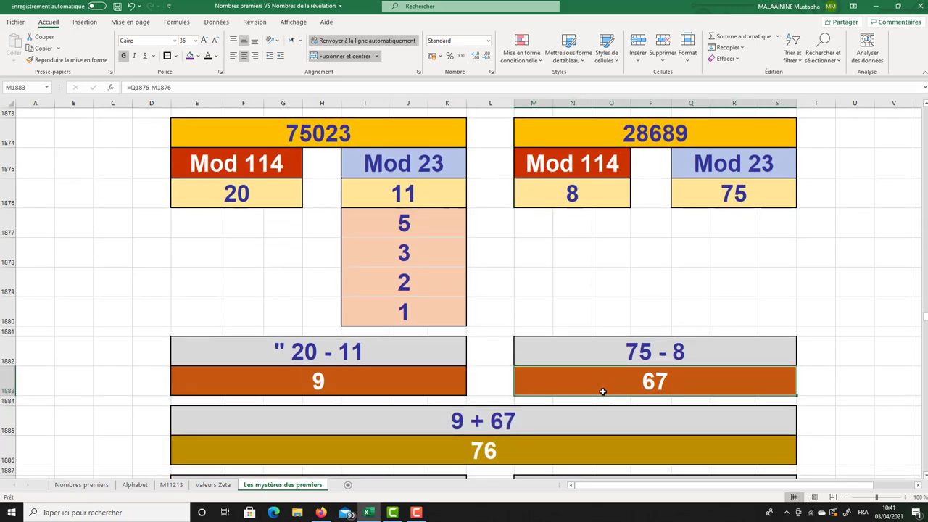
click(486, 451)
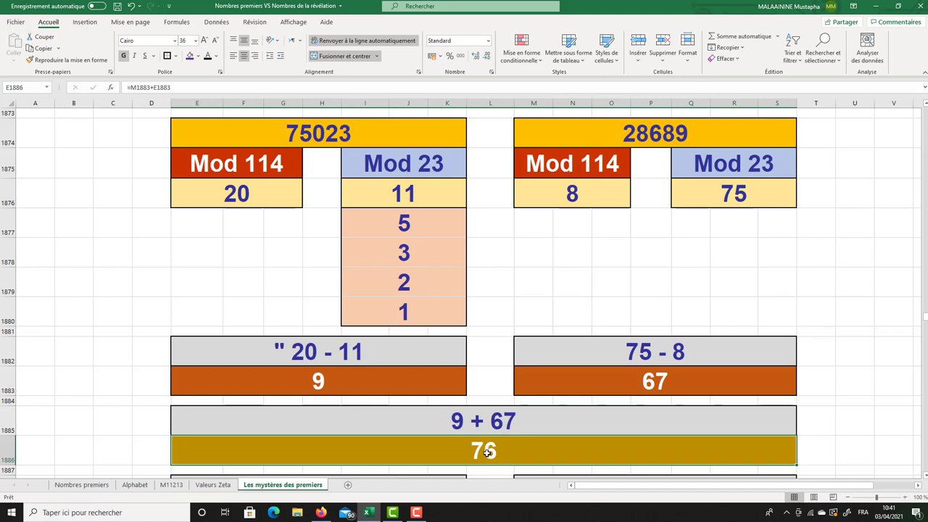
- Trace the formula in E1889 back to E1876, I1876 and the chained values in I1877:I1880
click(383, 221)
drag(385, 246, 392, 302)
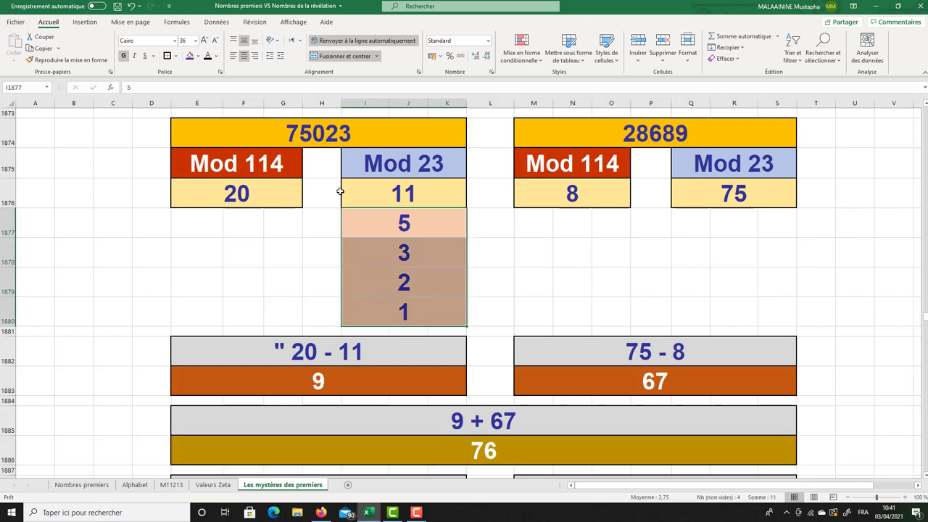
drag(393, 191, 382, 305)
click(229, 202)
click(410, 199)
click(403, 229)
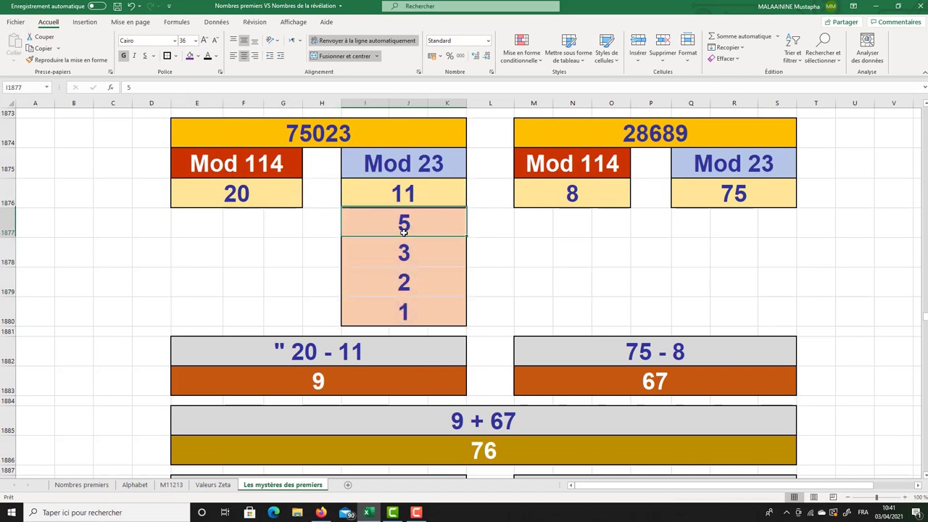
click(404, 253)
click(407, 289)
click(407, 308)
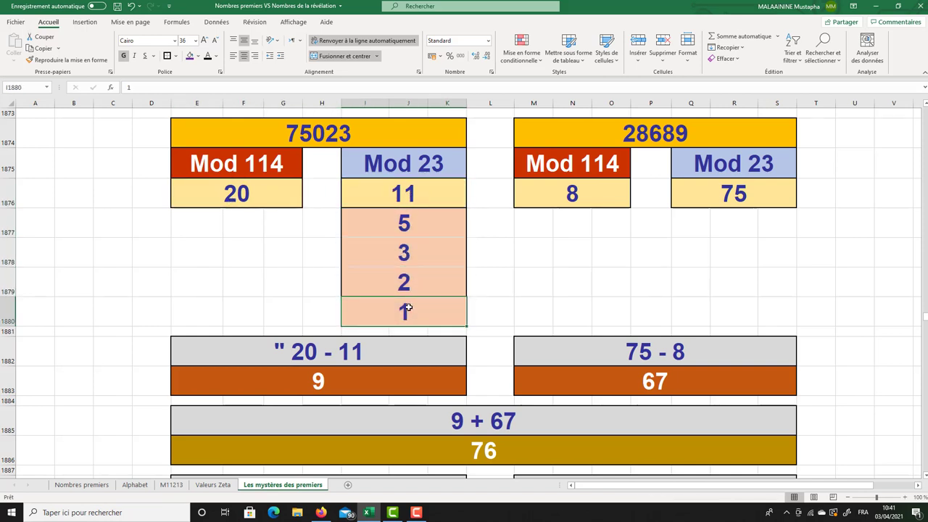
click(297, 231)
scroll(265, 200, down, 1)
click(287, 442)
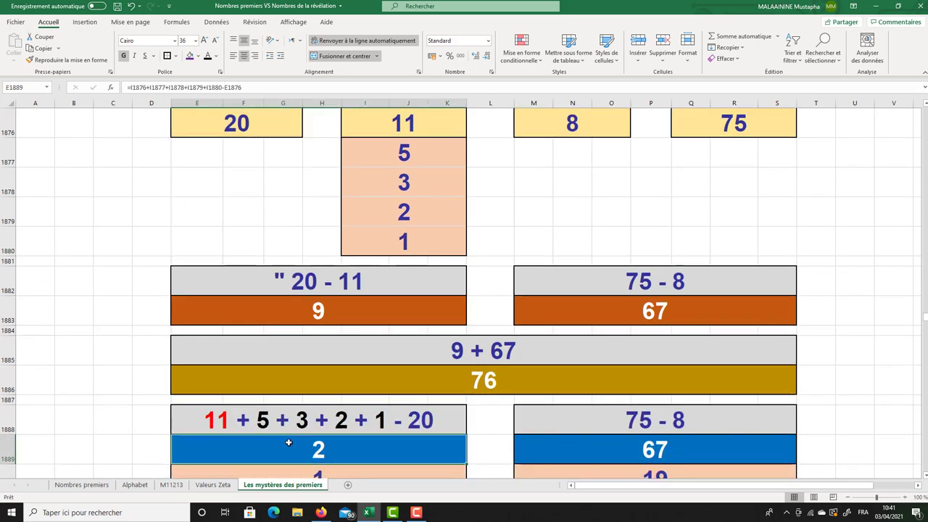
- Check the difference formula in M1889 against Q1876 and M1876, including the empty range beneath them
click(720, 138)
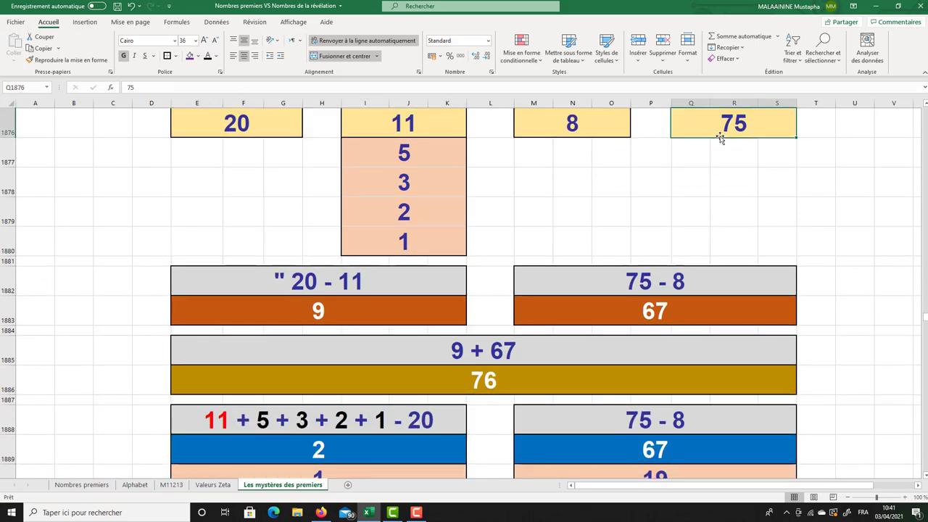
click(551, 133)
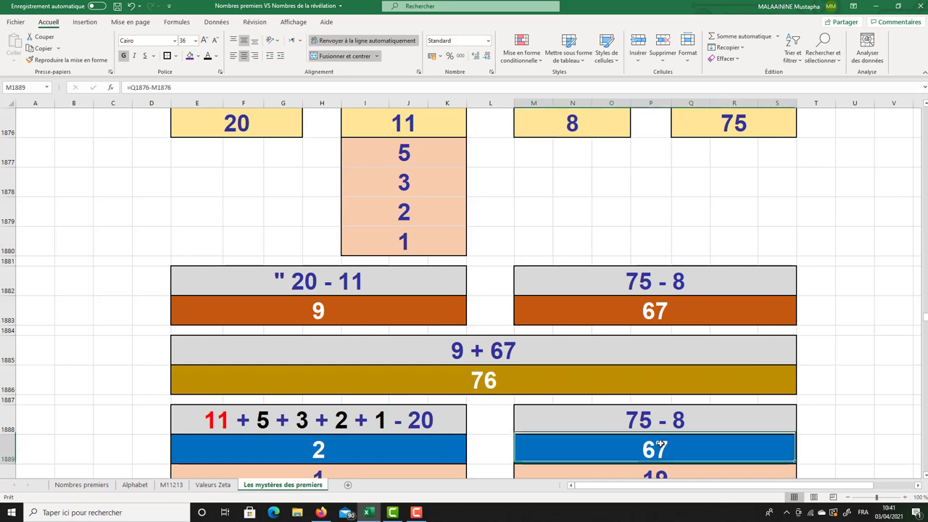
click(549, 148)
drag(686, 150, 770, 198)
scroll(377, 362, down, 1)
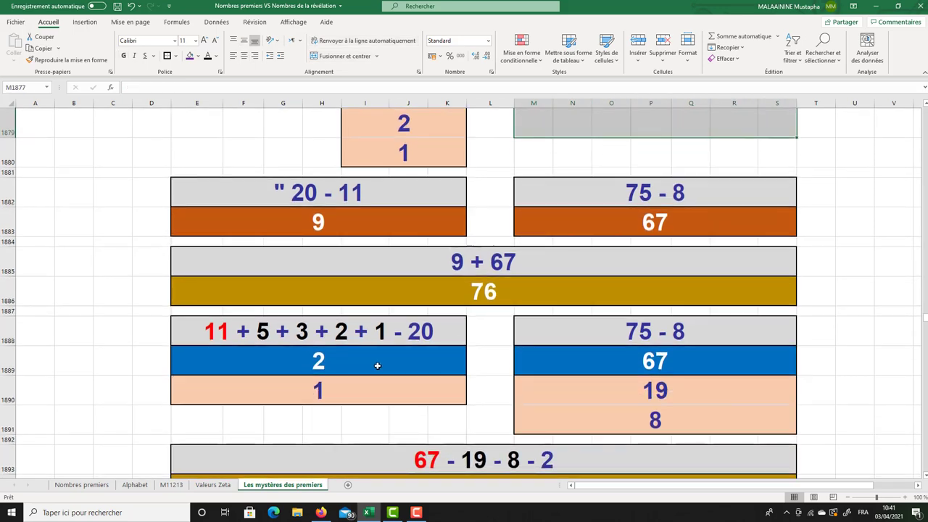
- Examine the two results in row 1889 together with the chained values beneath them in E1890 and M1890:M1891
click(356, 363)
click(329, 387)
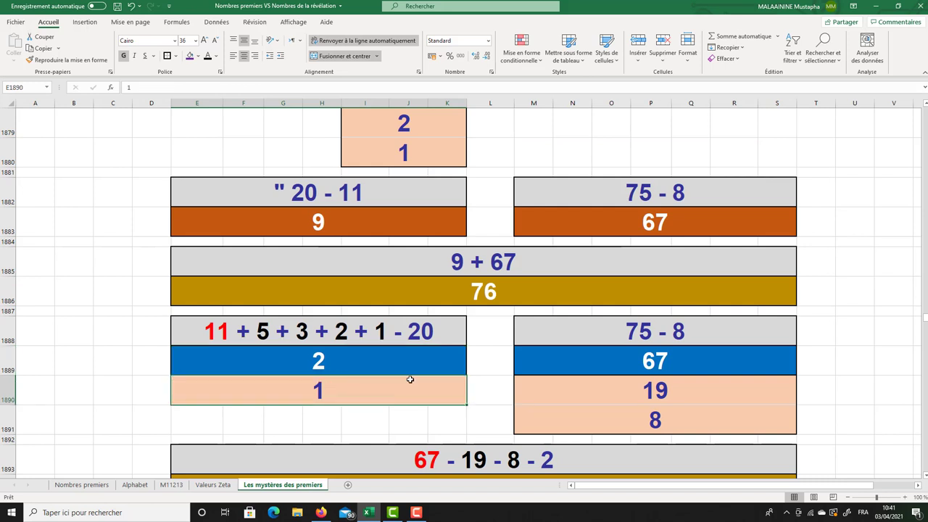
click(642, 365)
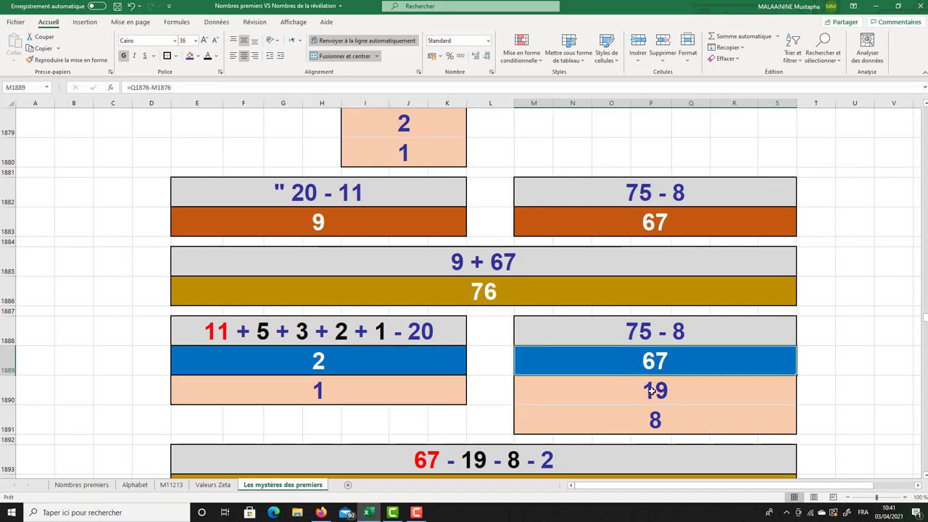
click(651, 391)
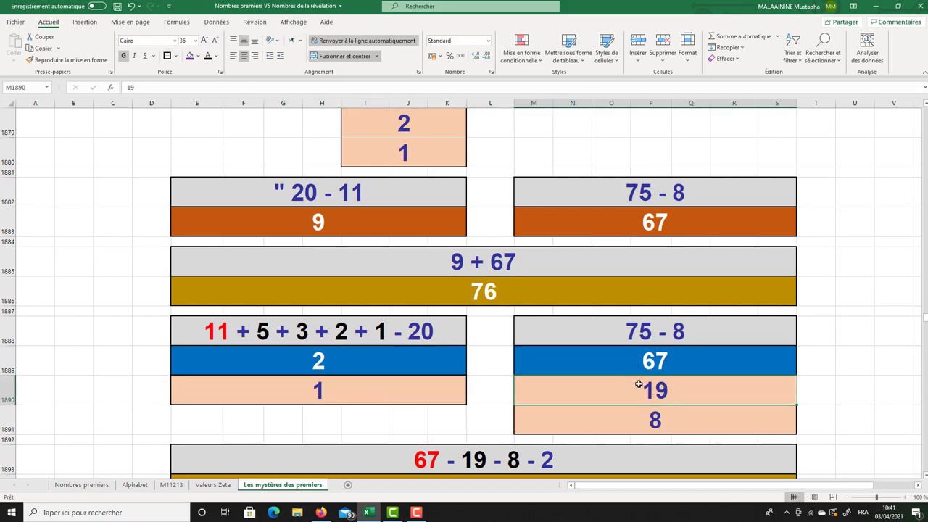
click(653, 425)
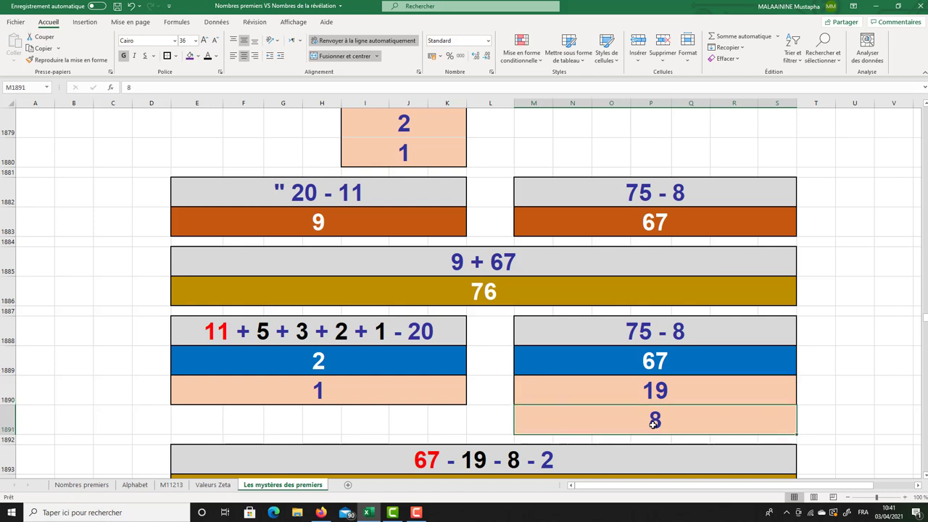
click(650, 363)
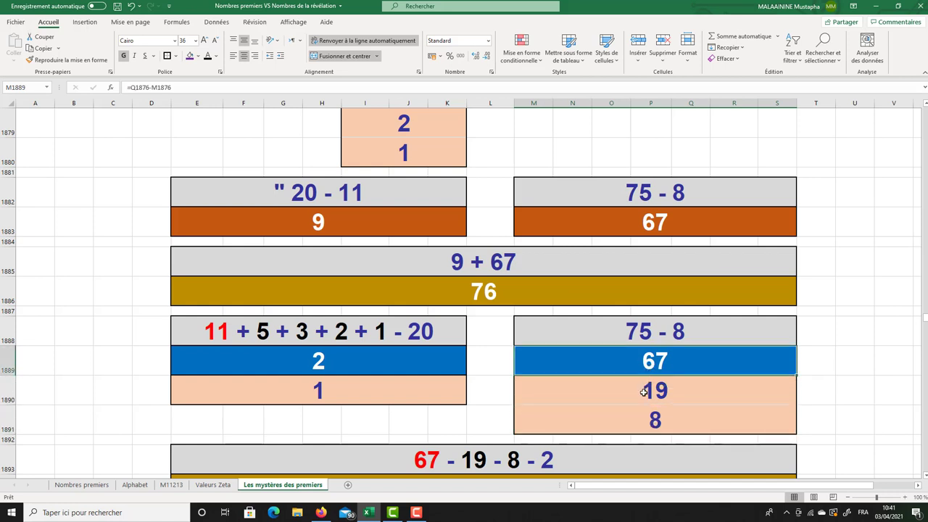
click(644, 391)
click(643, 420)
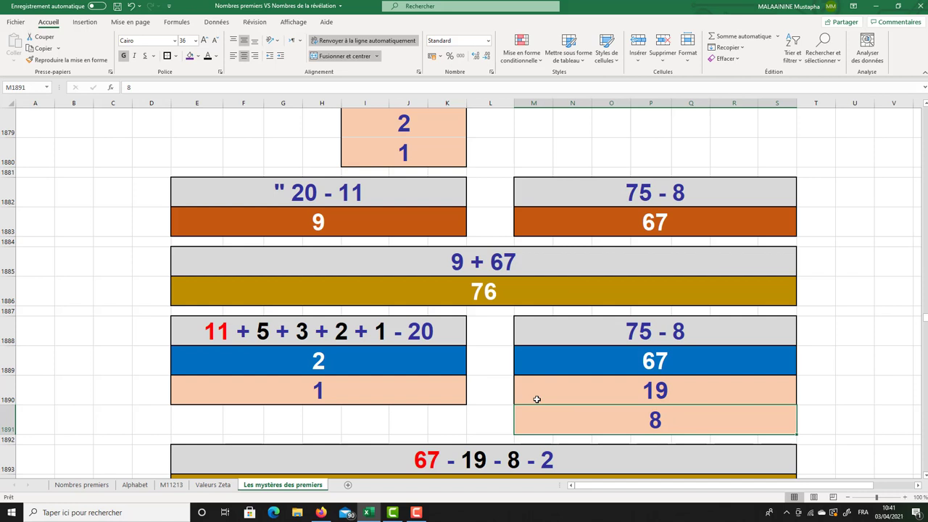
click(345, 364)
click(322, 388)
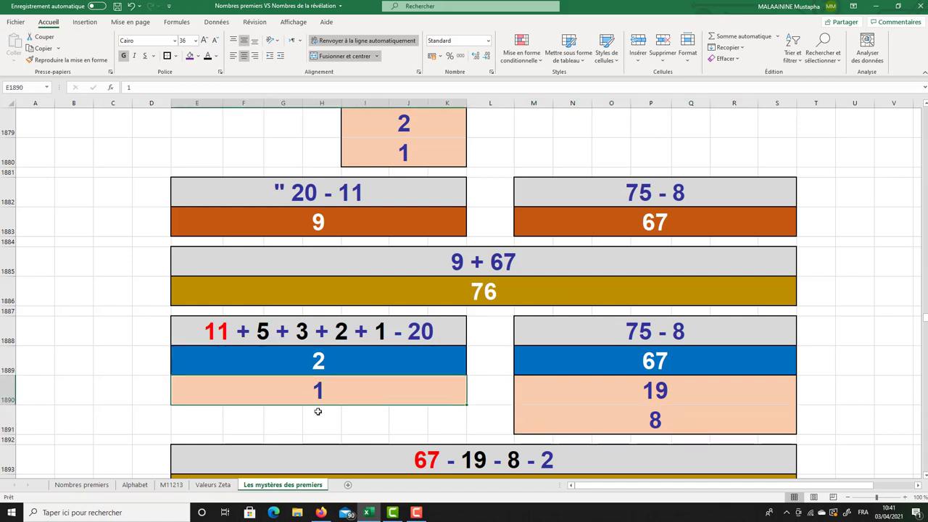
- Trace the subtraction formula in E1894 through M1889:M1891 and E1889, and review the combined total formula in E1897
click(648, 361)
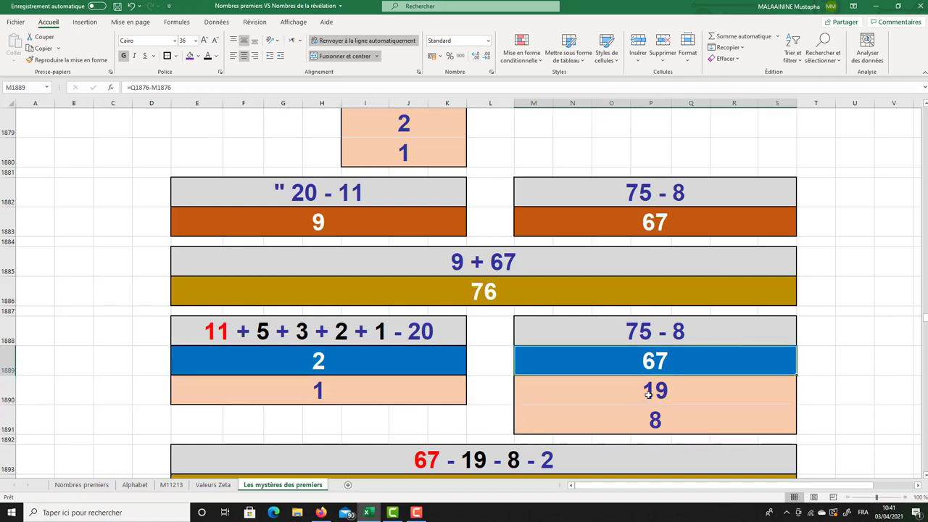
click(648, 392)
click(649, 422)
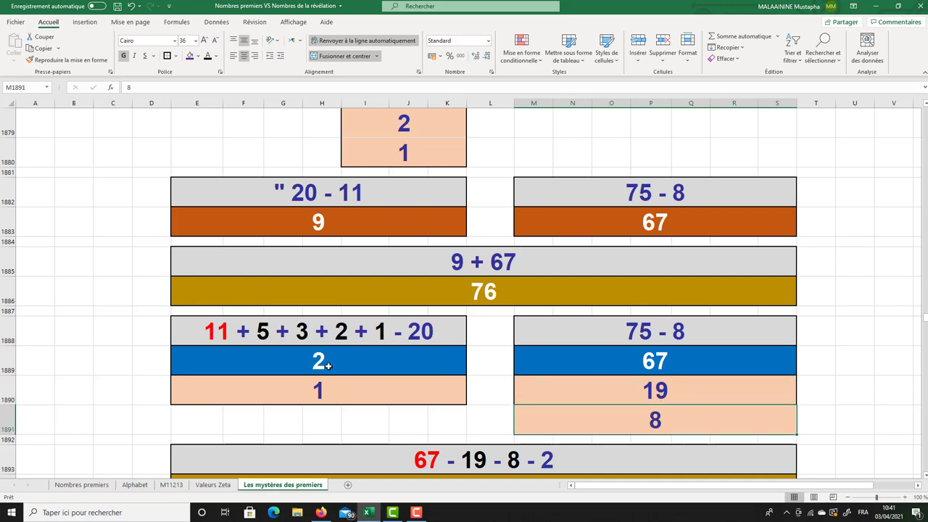
click(327, 366)
scroll(484, 398, down, 1)
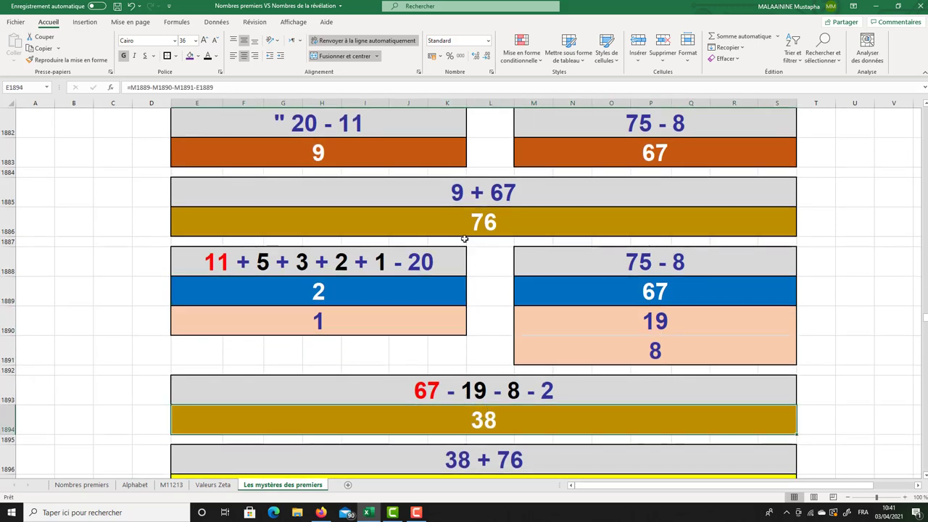
scroll(530, 345, down, 1)
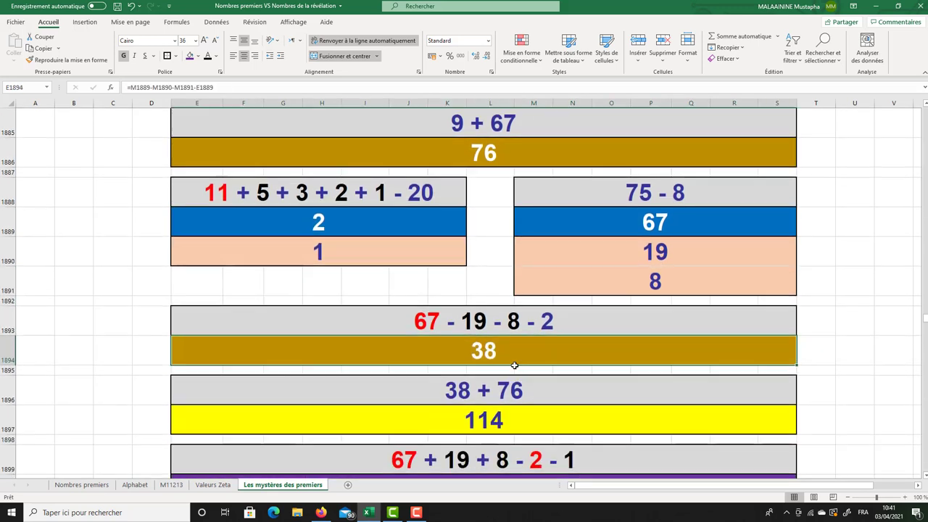
click(483, 419)
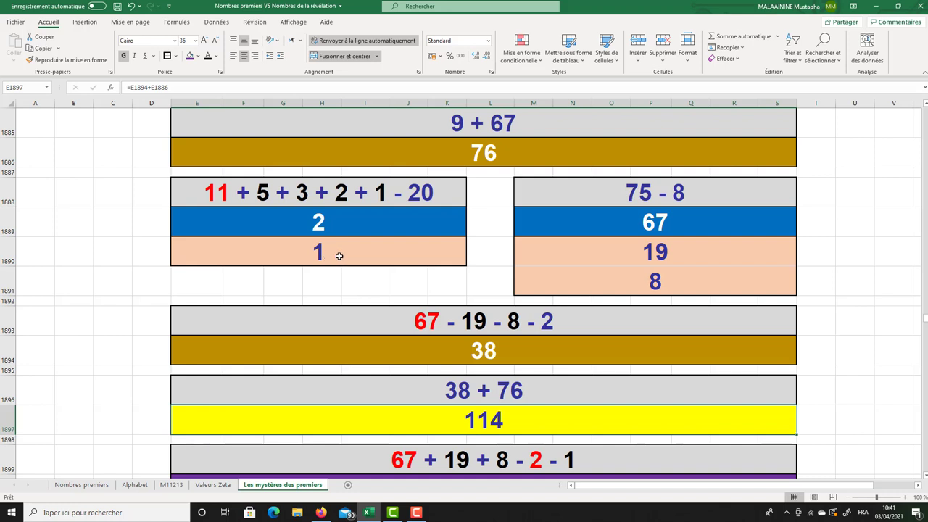
- Inspect the results in M1889 and E1889 again, along with their chained values in M1890:M1891 and E1890
click(638, 218)
click(654, 249)
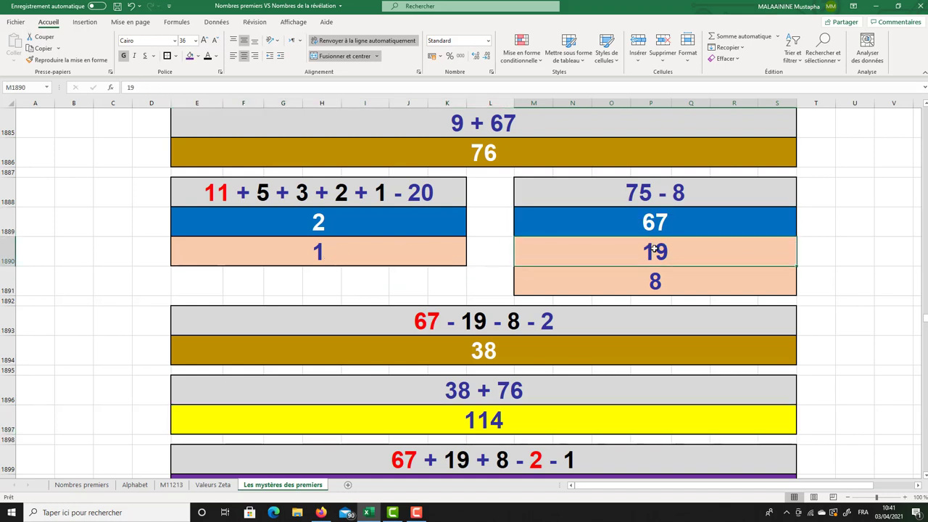
mouse_move(655, 254)
mouse_down()
mouse_move(656, 225)
mouse_move(555, 268)
mouse_move(332, 220)
mouse_move(326, 248)
mouse_up()
click(631, 220)
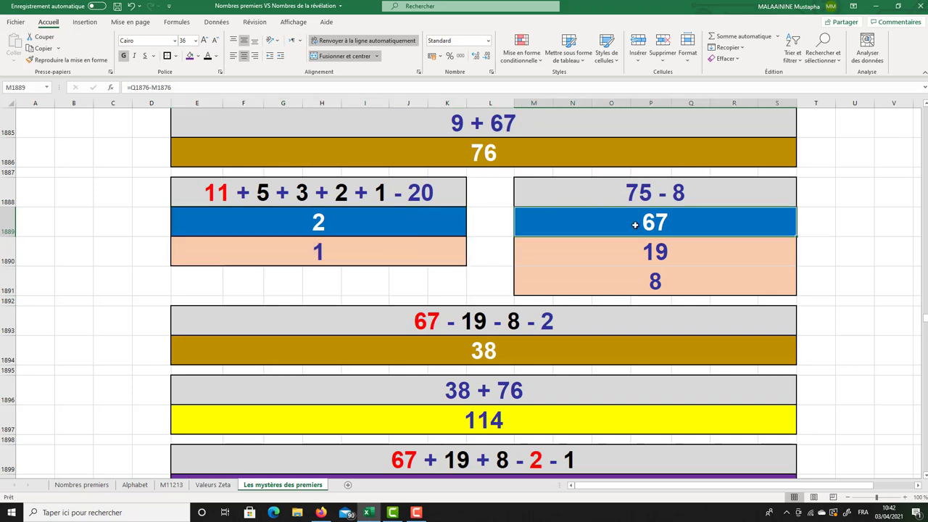
click(644, 253)
click(656, 277)
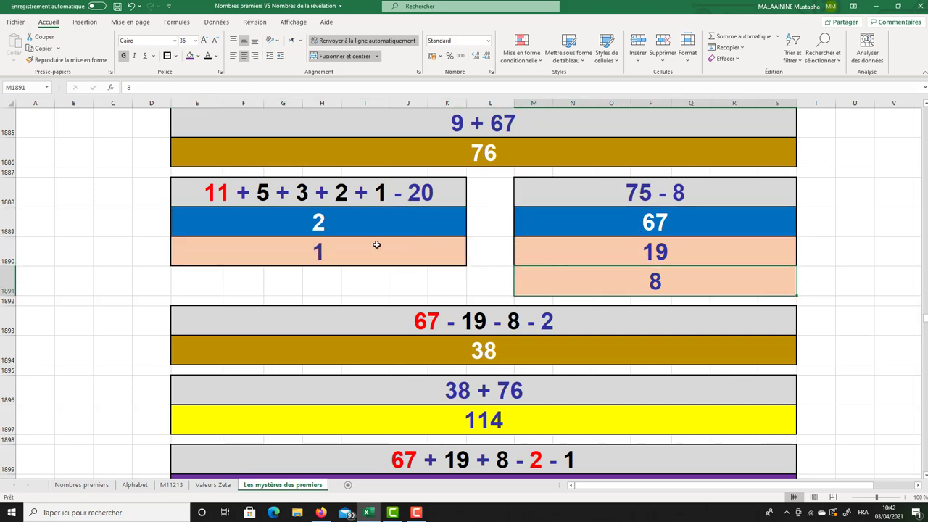
click(318, 232)
click(340, 248)
scroll(346, 247, down, 1)
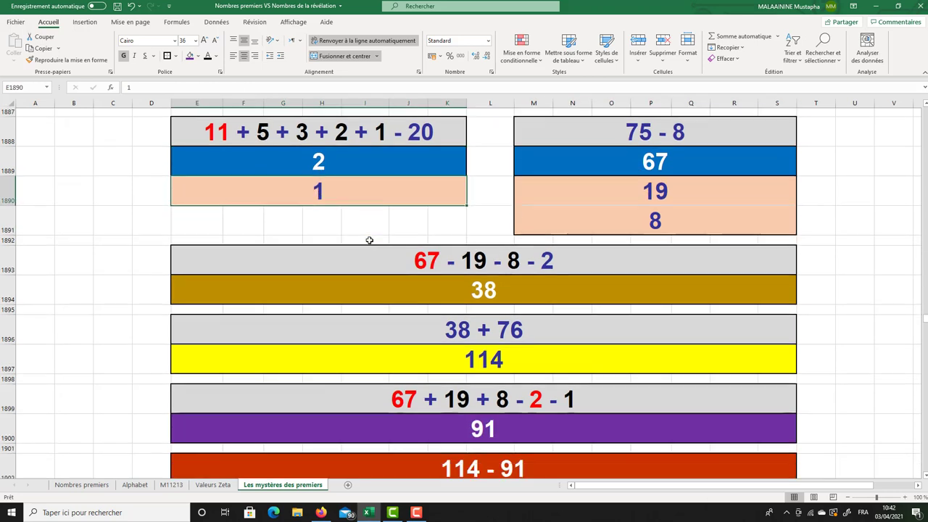
- Check the sum formula in E1897 and the difference formula in E1903
click(484, 420)
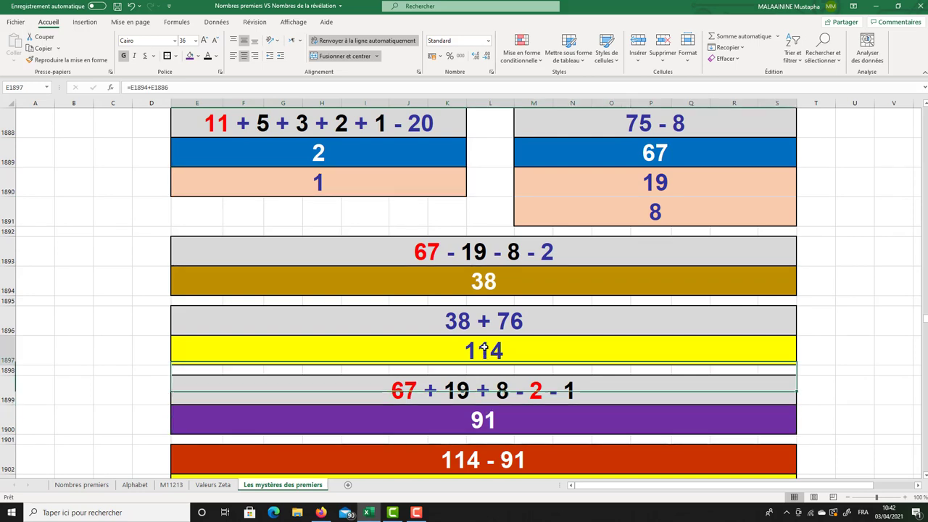
scroll(472, 404, down, 1)
click(471, 404)
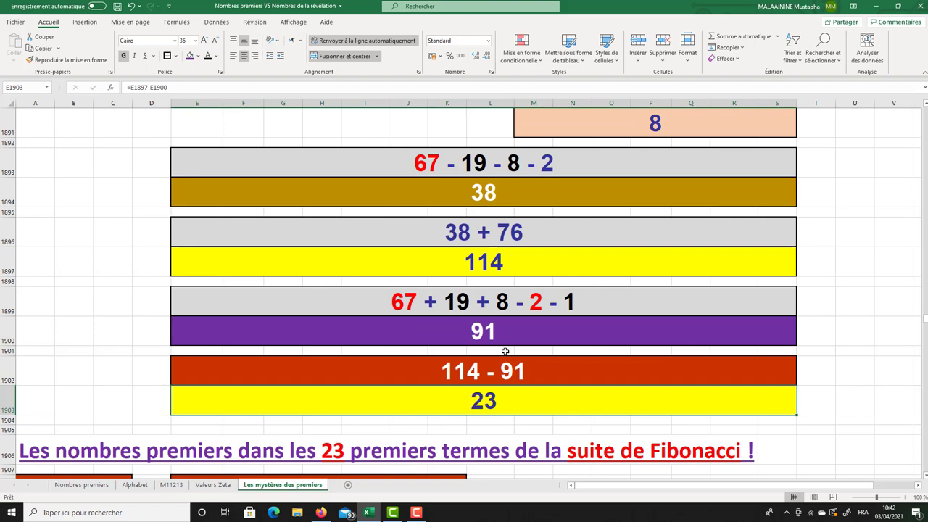
- Review the list of the first 23 Fibonacci terms, then examine the modulo results in row 1868 and the total formula in E1872
scroll(505, 351, up, 10)
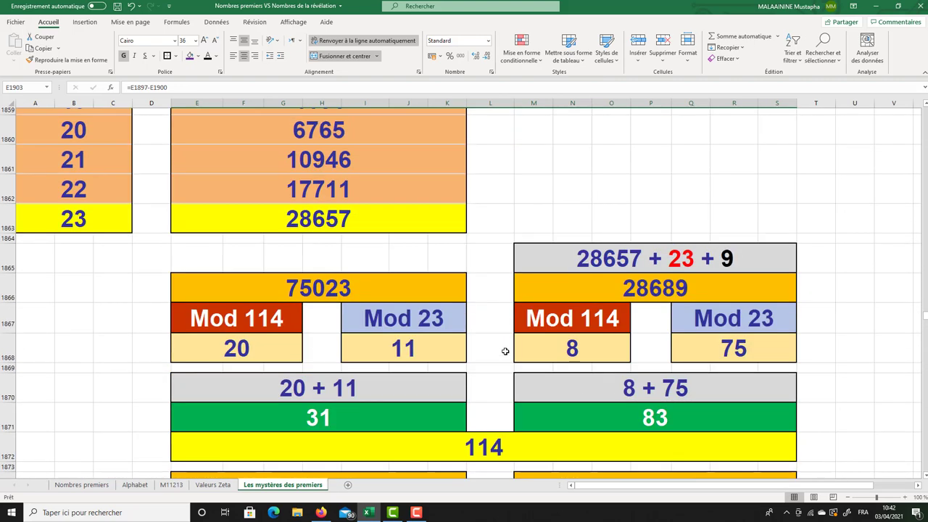
scroll(505, 351, up, 7)
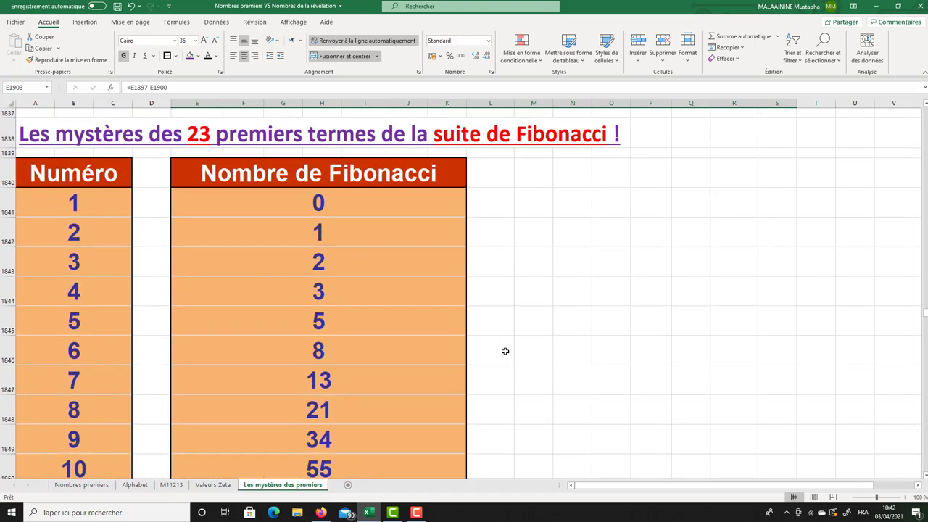
scroll(505, 351, down, 9)
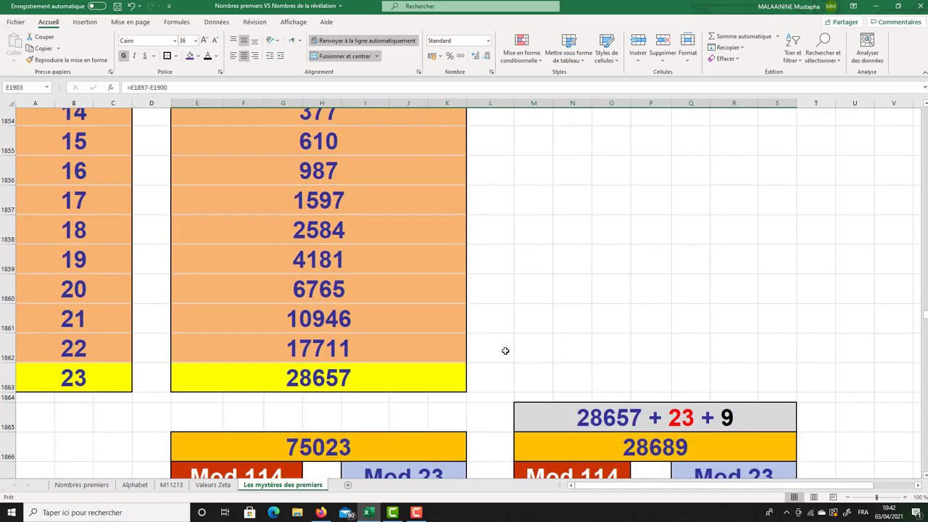
scroll(506, 351, down, 1)
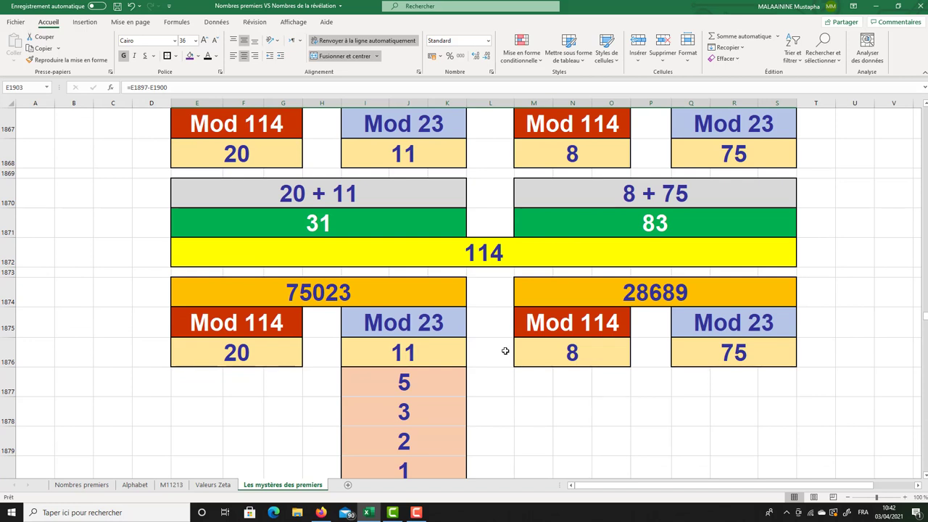
scroll(505, 351, up, 4)
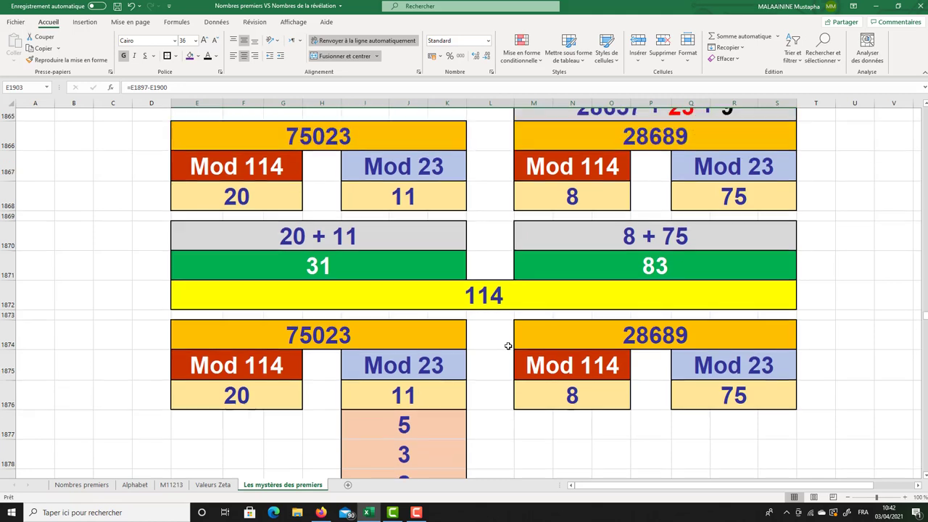
scroll(393, 322, down, 3)
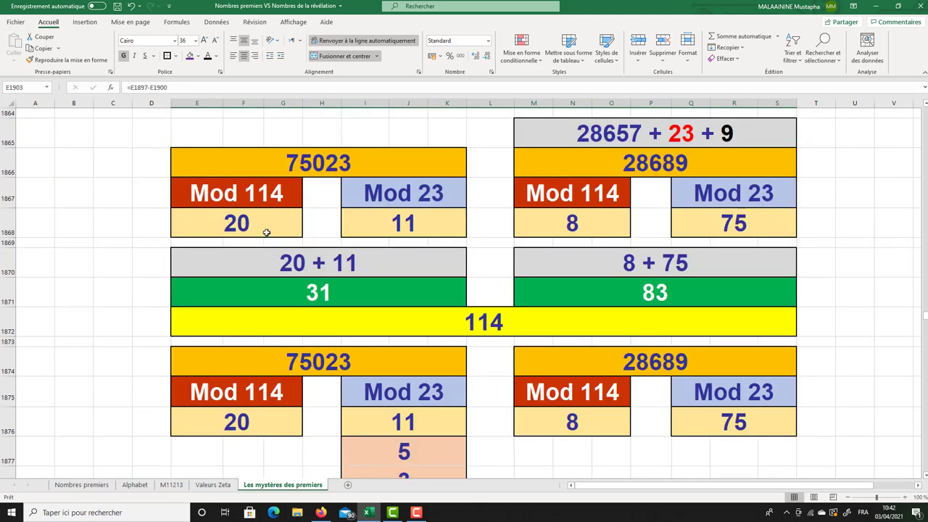
drag(266, 232, 700, 231)
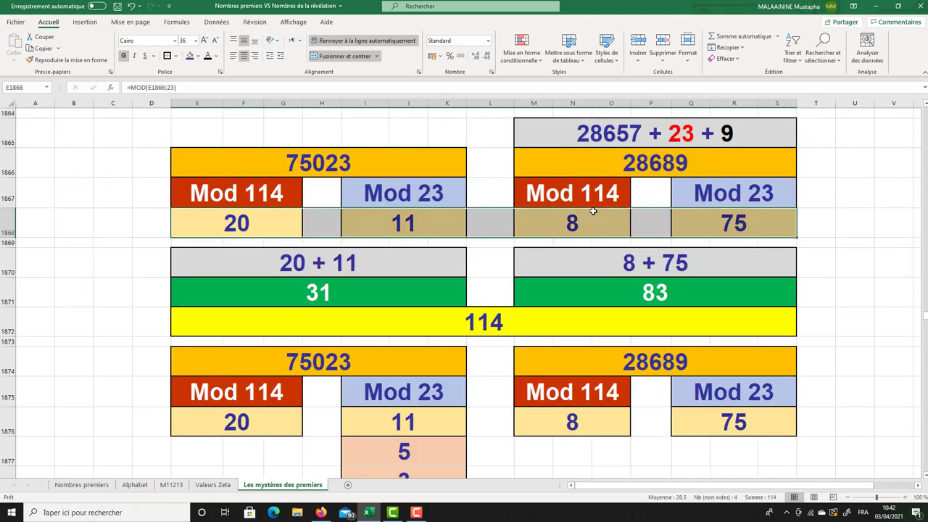
click(514, 323)
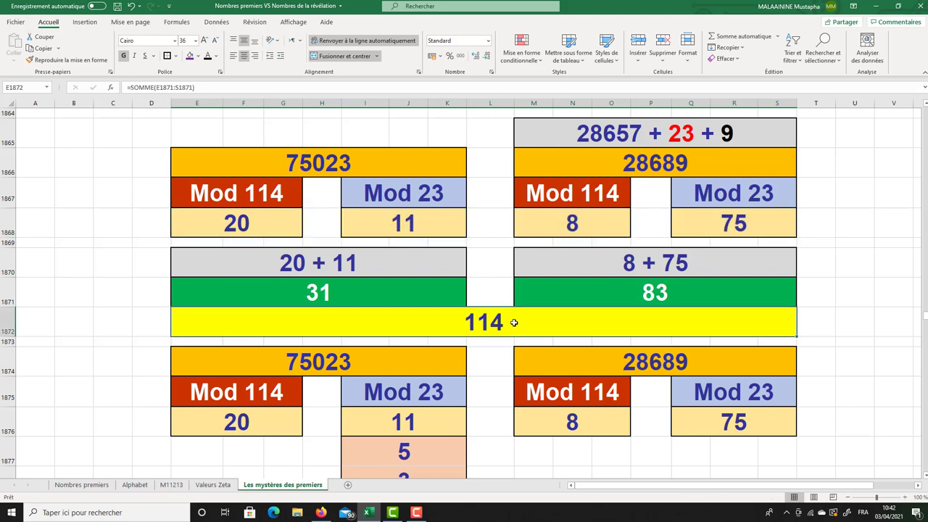
- Compare the final difference in E1903 with the total in E1897, and review the modulo blocks and intermediate calculations above them
scroll(512, 323, down, 5)
scroll(499, 332, down, 4)
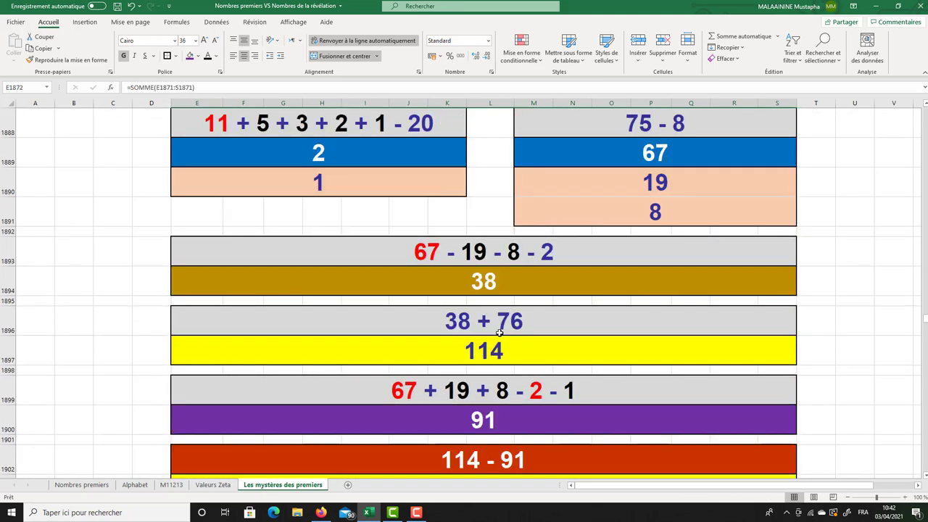
click(483, 261)
click(474, 396)
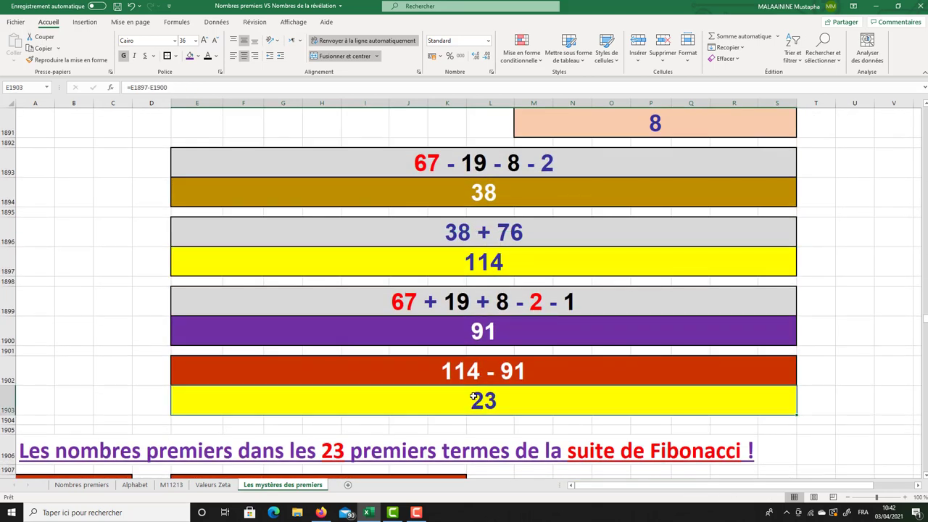
click(459, 273)
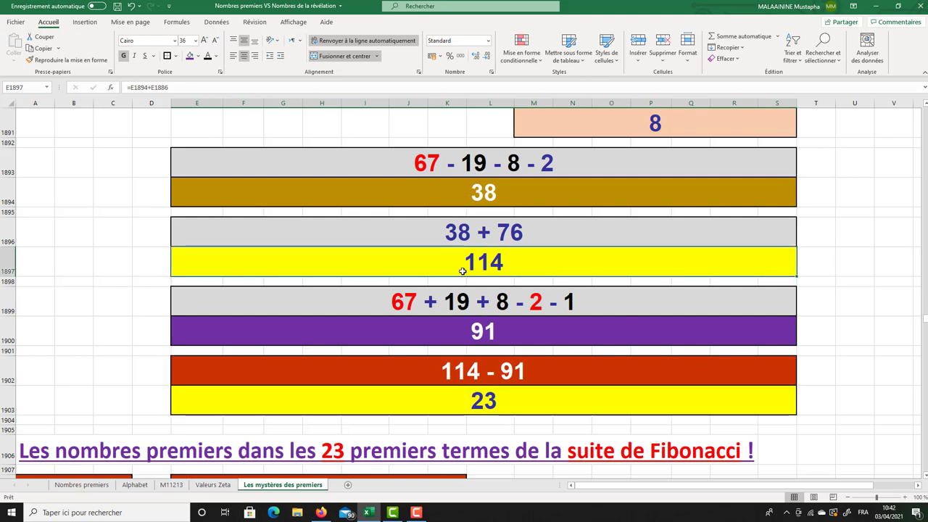
scroll(460, 272, up, 7)
scroll(462, 271, up, 2)
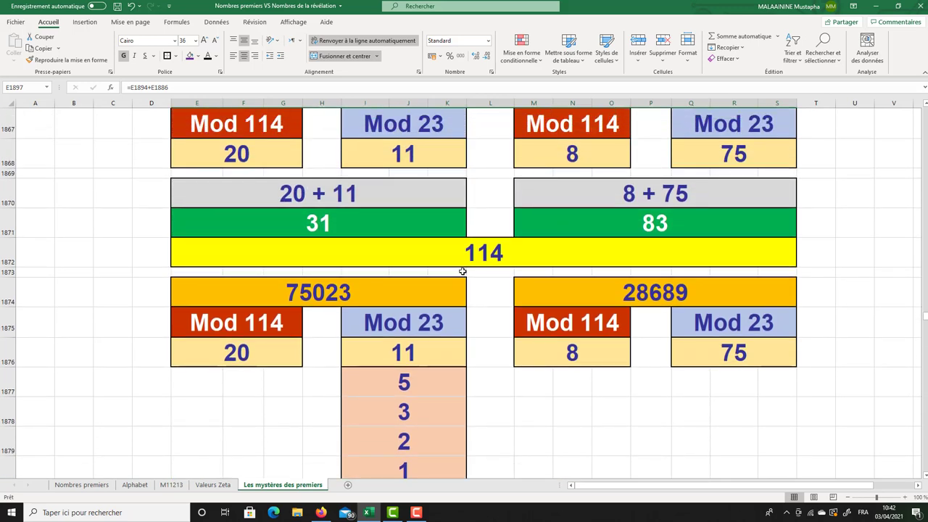
scroll(462, 270, down, 4)
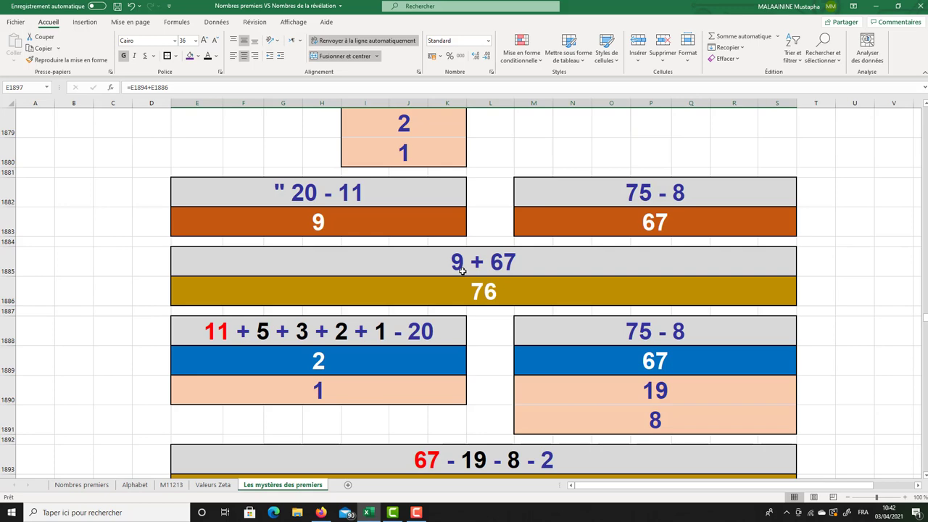
scroll(461, 270, down, 4)
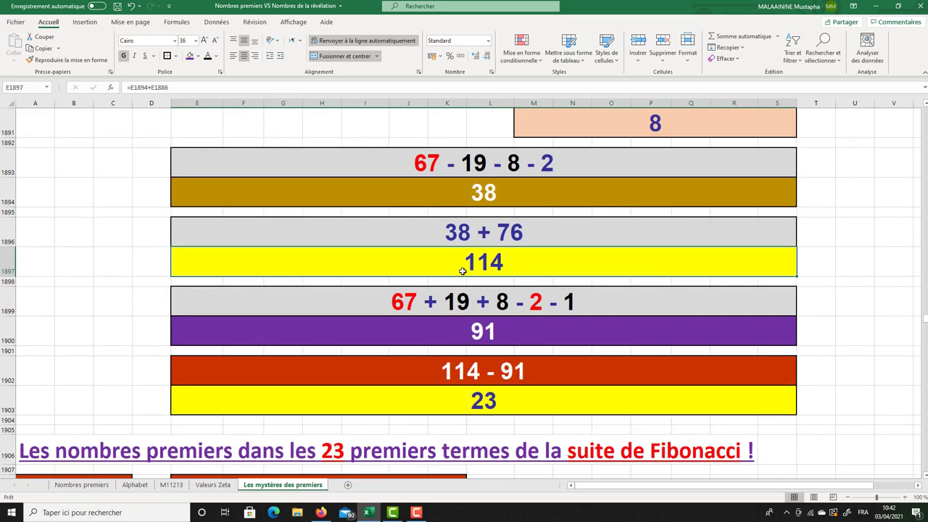
- View the Valeurs Zeta sheet briefly, return to Les mystères des premiers and inspect the formula in E1903
click(217, 484)
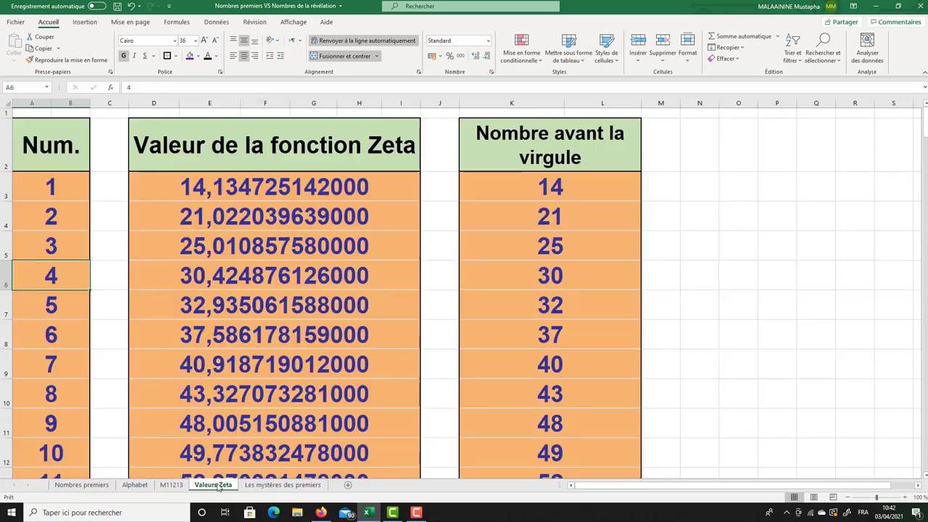
click(258, 485)
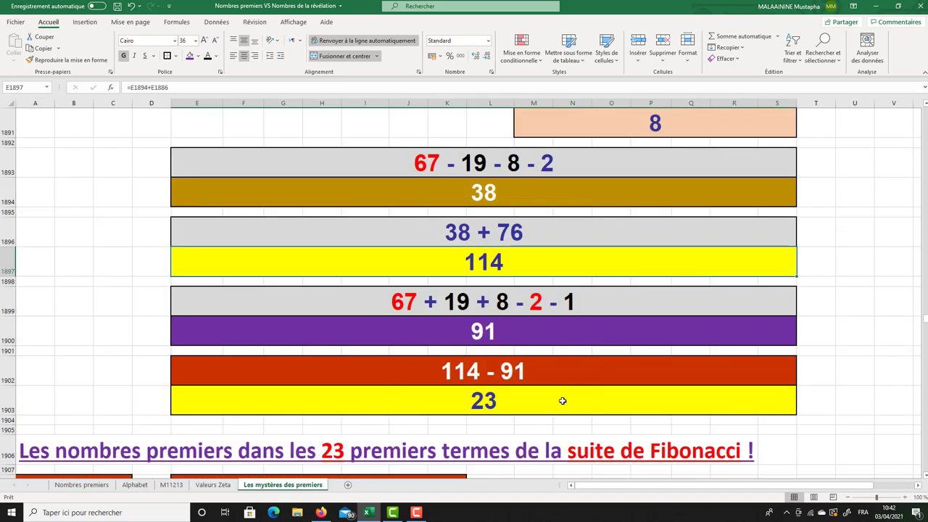
click(480, 404)
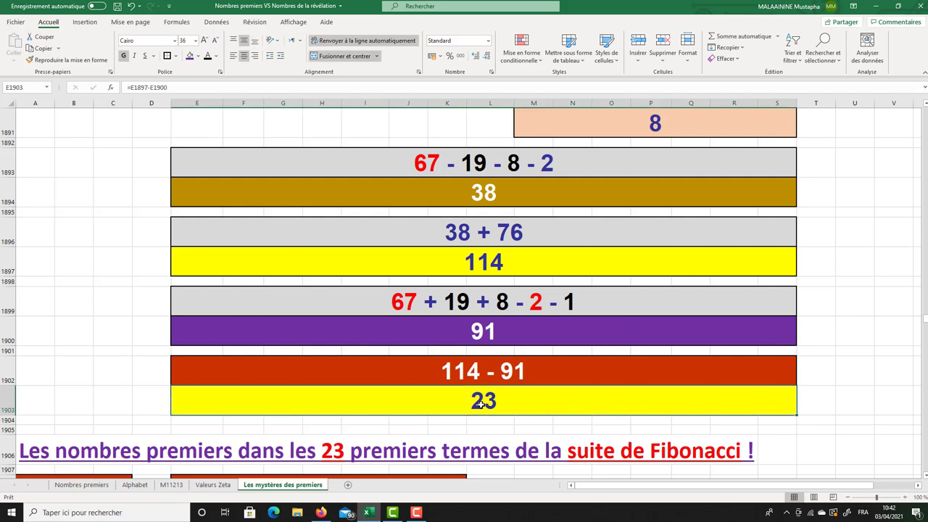
- Examine the table of prime Fibonacci numbers and select its values in E1909:E1916
scroll(479, 398, down, 3)
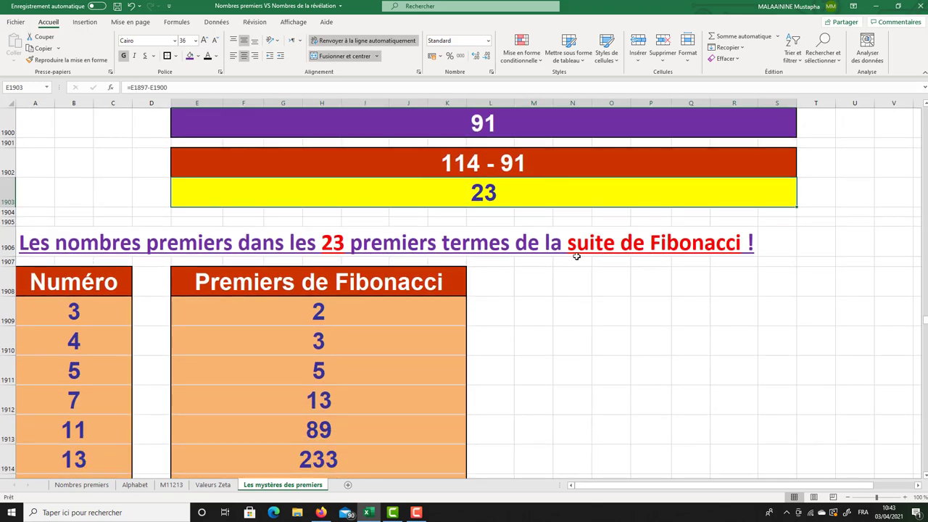
scroll(616, 259, down, 3)
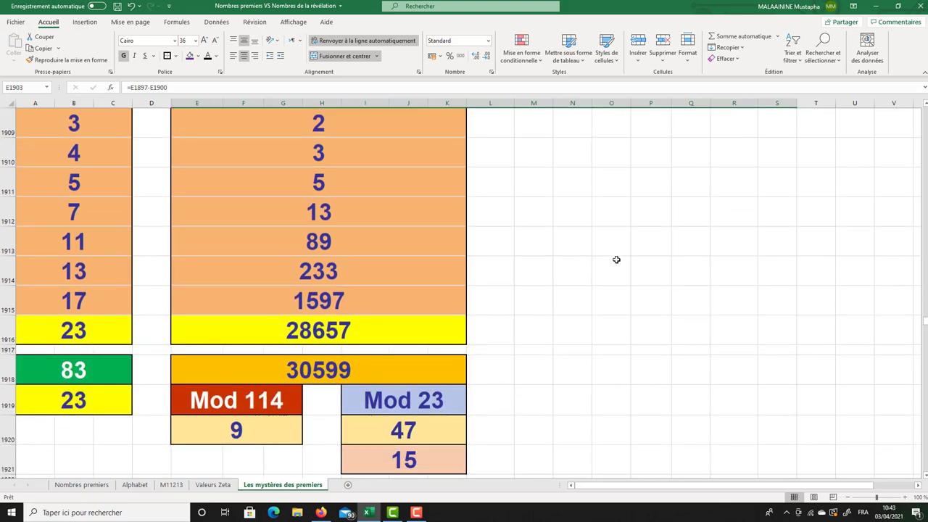
scroll(616, 260, up, 2)
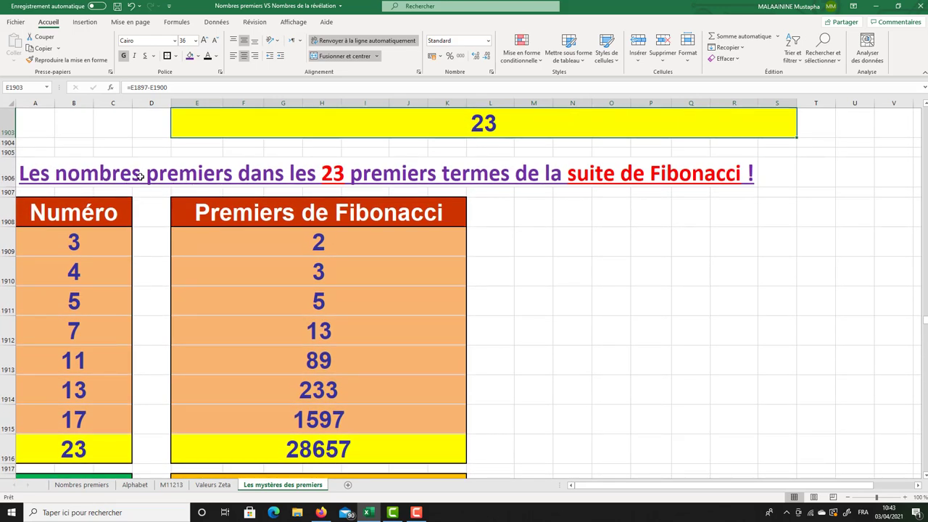
click(324, 245)
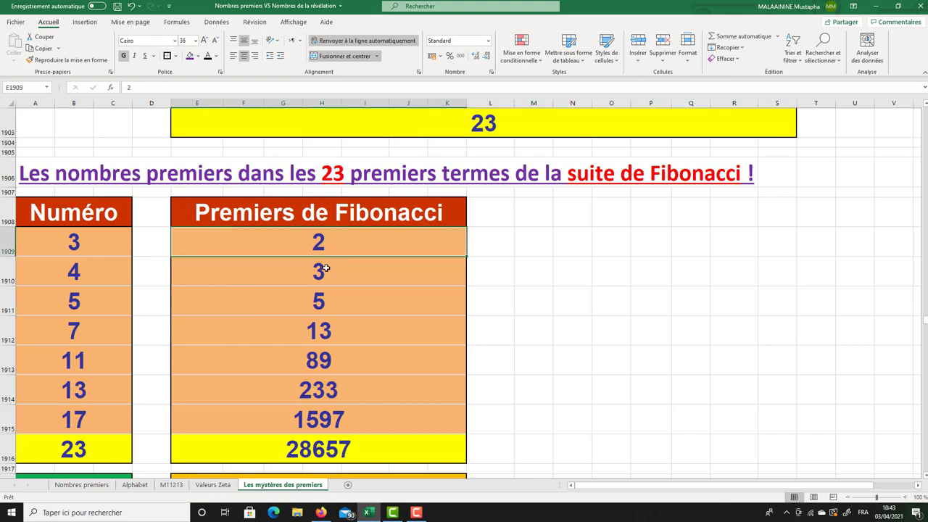
drag(325, 268, 323, 451)
- Return to the full Fibonacci number list and select its first seven terms in E1841:E1847
scroll(356, 388, up, 7)
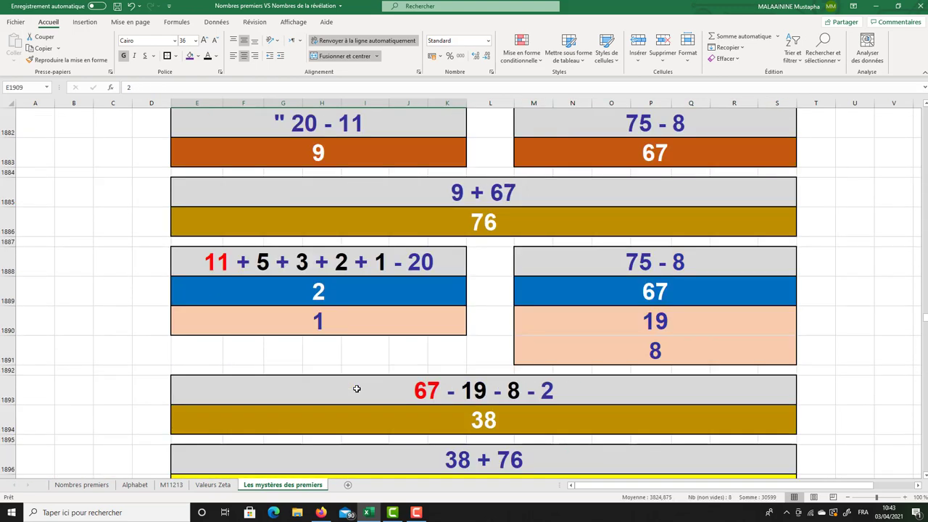
scroll(356, 389, up, 12)
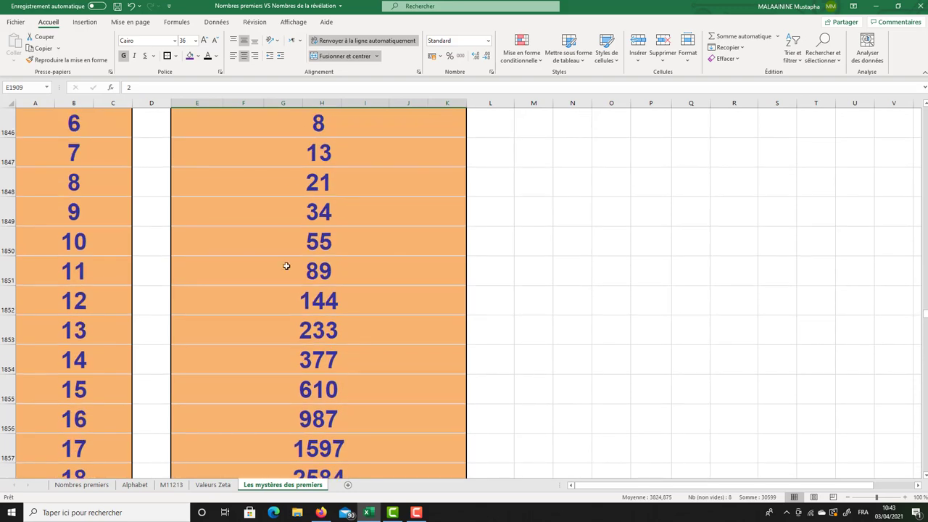
scroll(321, 186, up, 2)
drag(317, 154, 313, 398)
drag(319, 156, 319, 338)
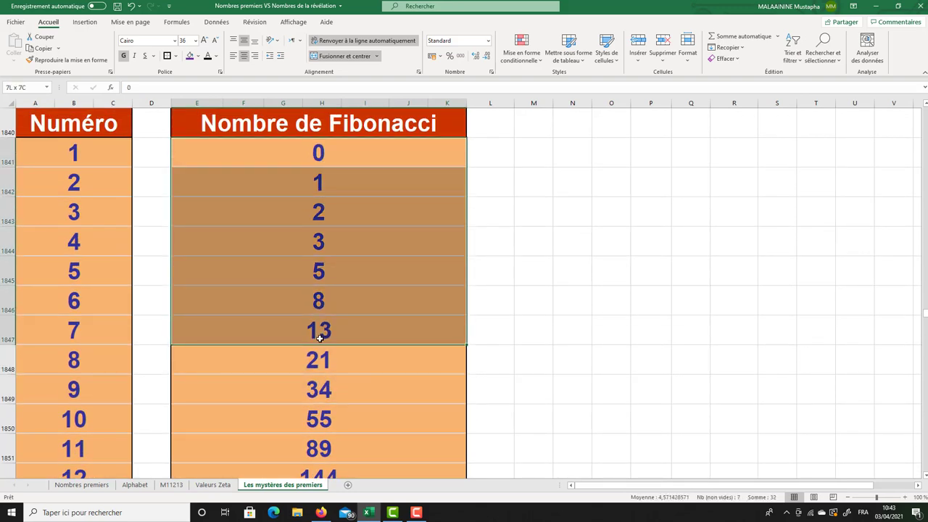
- Examine the non-prime terms of the Fibonacci list one by one in E1846, E1848, E1849, E1850, E1852 and E1855
click(326, 300)
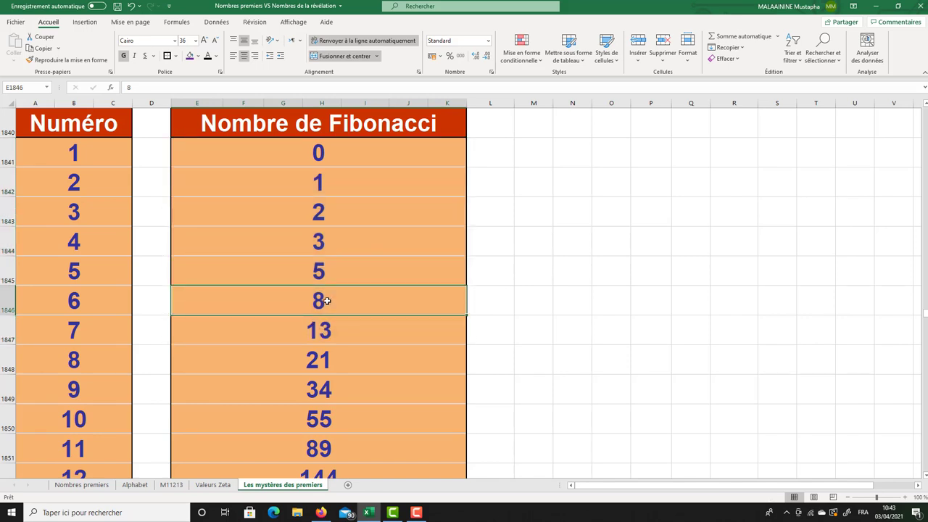
click(305, 356)
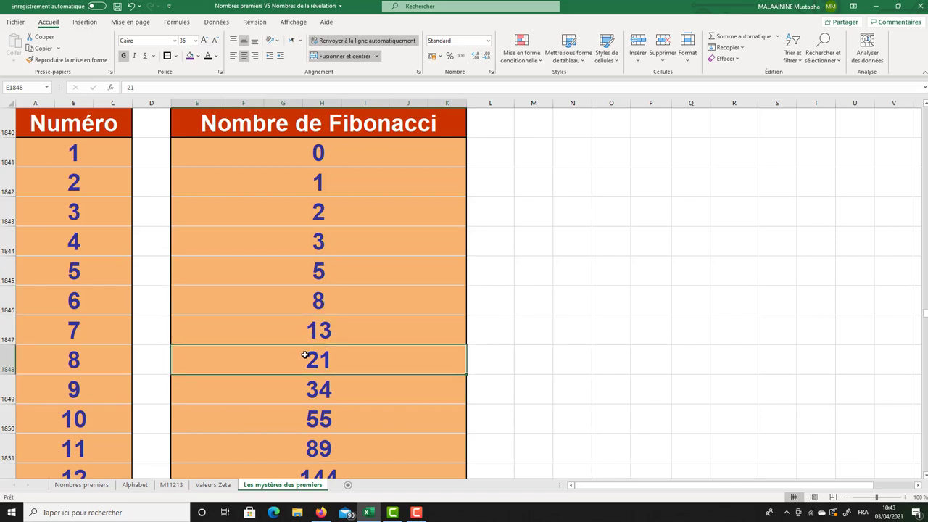
click(319, 389)
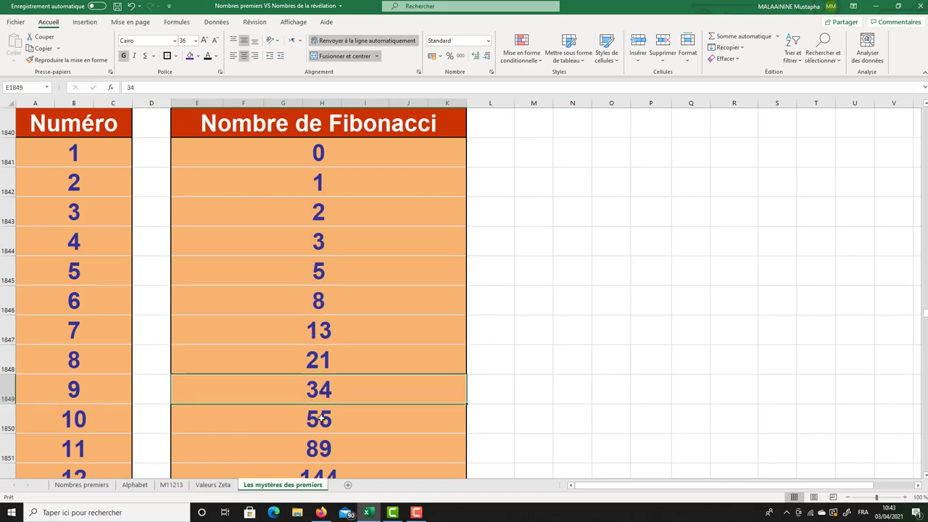
click(320, 418)
scroll(358, 368, down, 1)
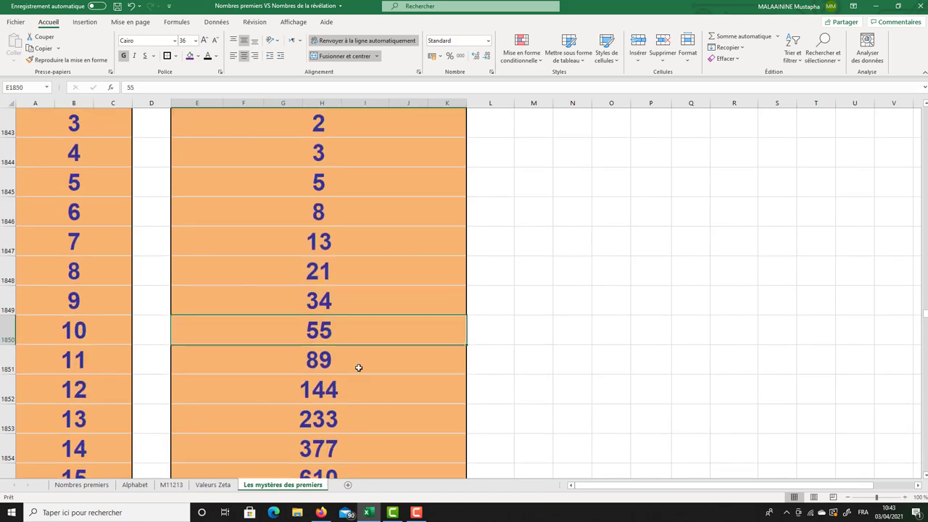
click(319, 389)
scroll(357, 359, down, 1)
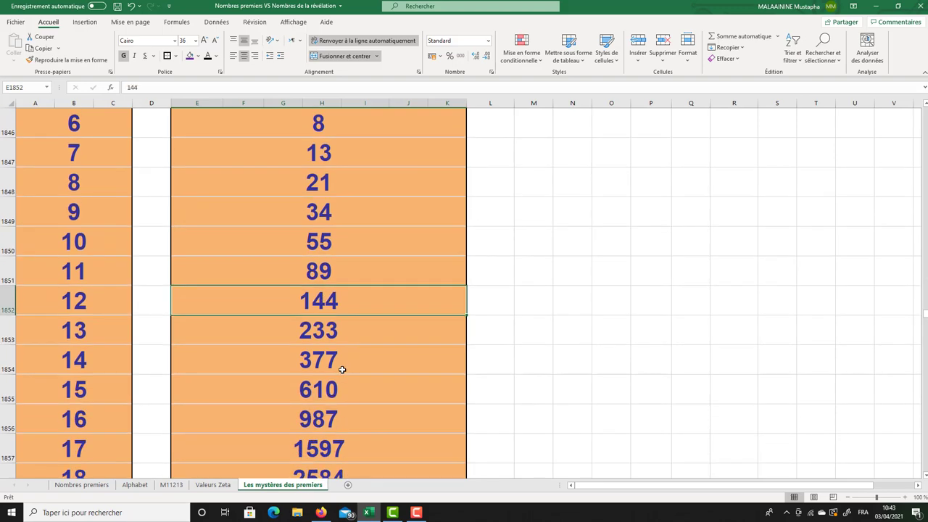
click(317, 388)
- Return to the table of prime Fibonacci numbers and select its positions in A1909:A1916, followed by its values in E1909:E1916
scroll(330, 373, down, 7)
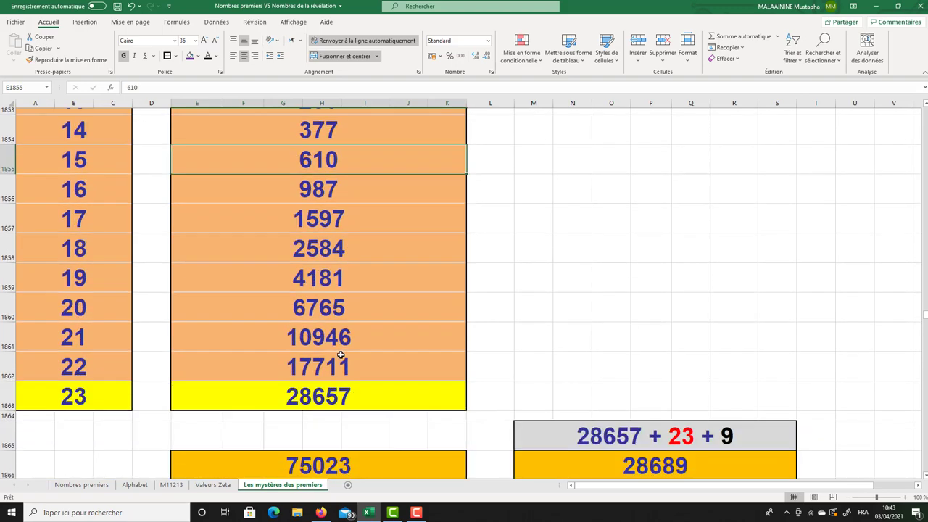
scroll(340, 355, down, 9)
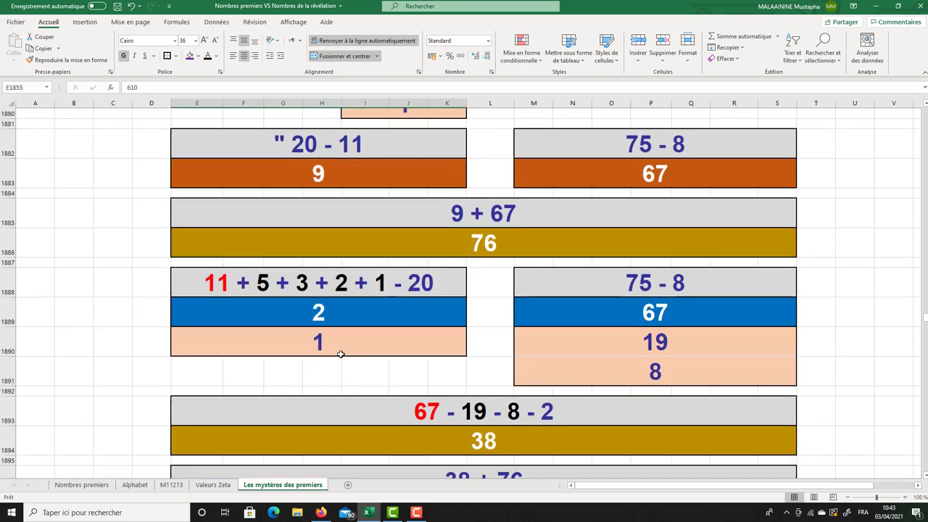
scroll(339, 353, down, 3)
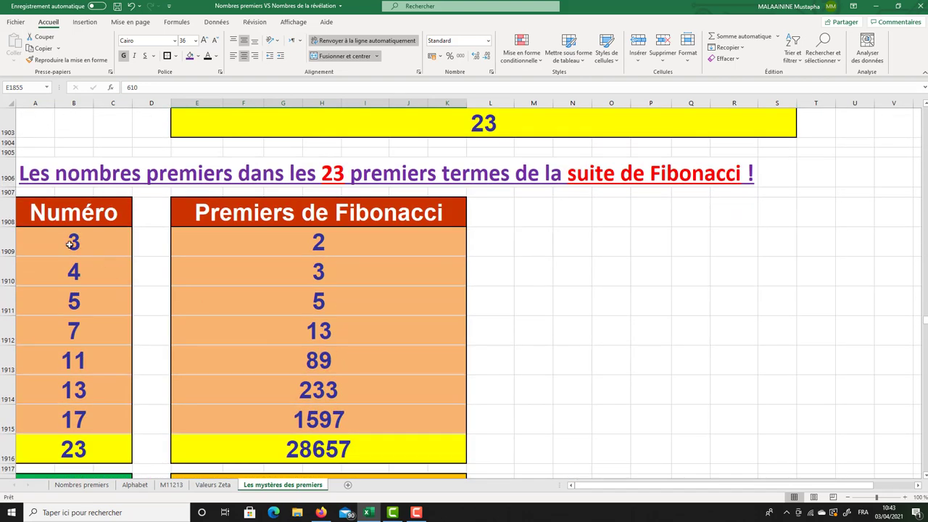
drag(70, 245, 54, 416)
drag(317, 245, 298, 415)
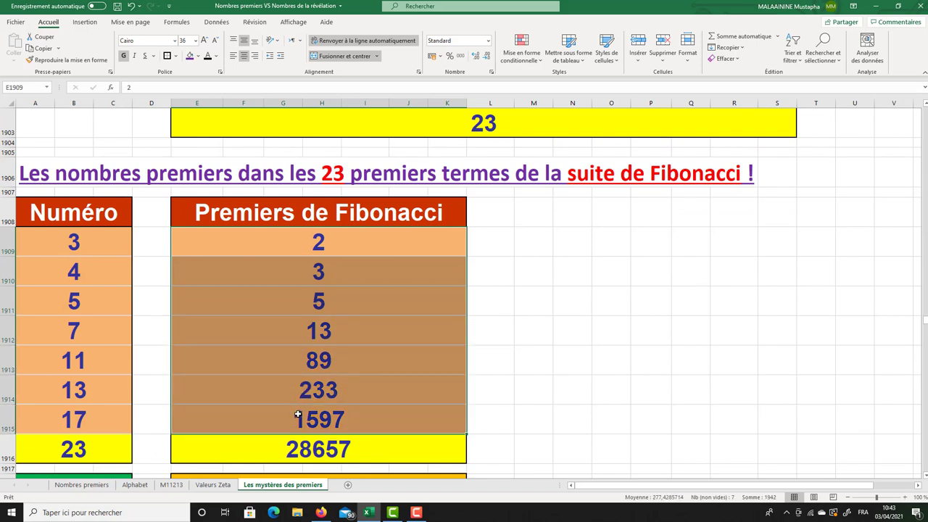
drag(80, 241, 75, 438)
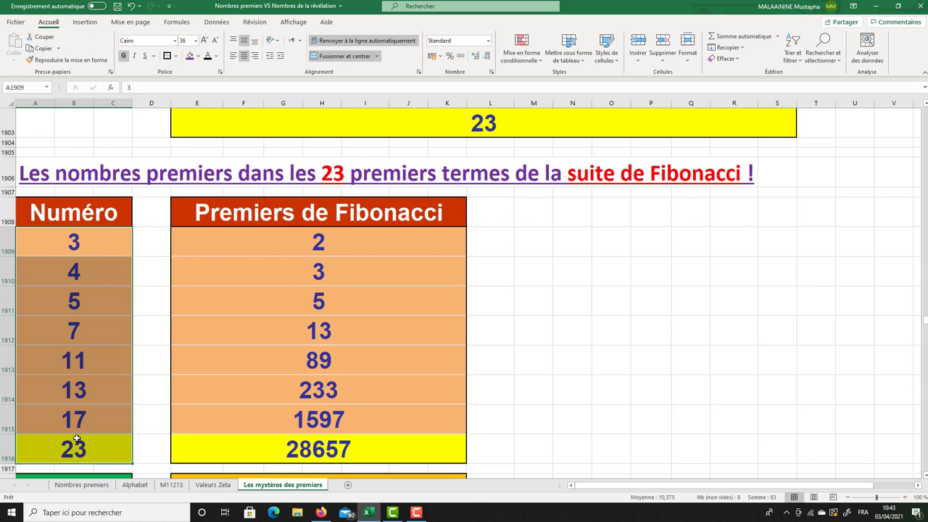
click(315, 245)
drag(316, 245, 315, 458)
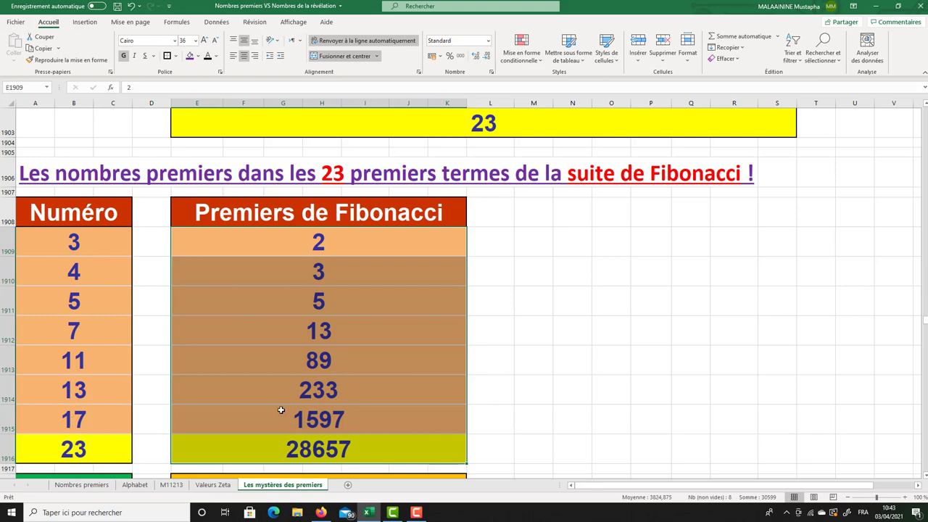
- Inspect the sum formulas below both columns in A1918 and E1918, and check the value in A1919
scroll(311, 372, down, 1)
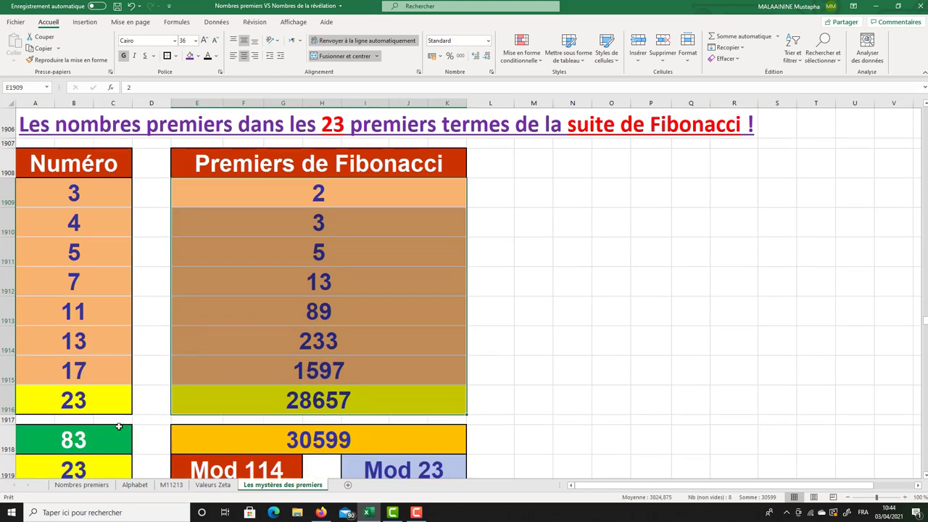
click(77, 442)
key(alt+equal)
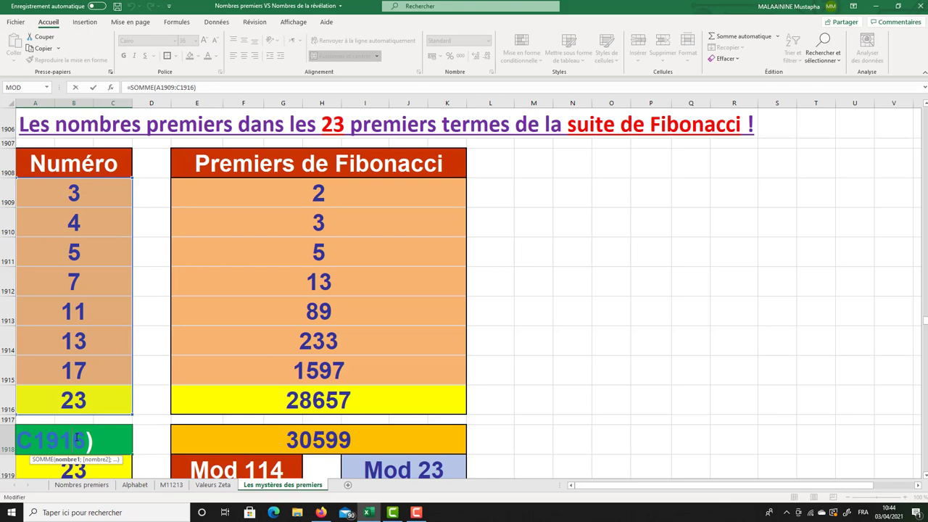
key(Return)
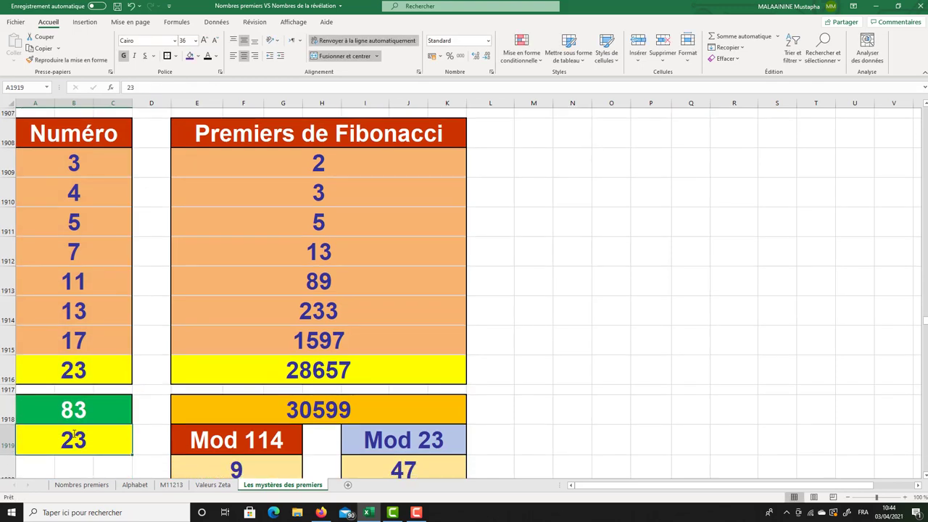
click(80, 413)
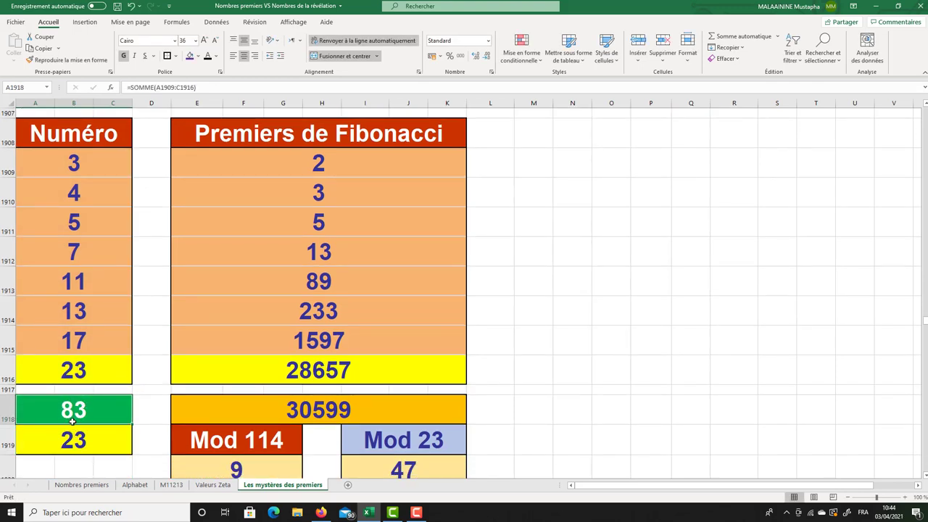
click(76, 445)
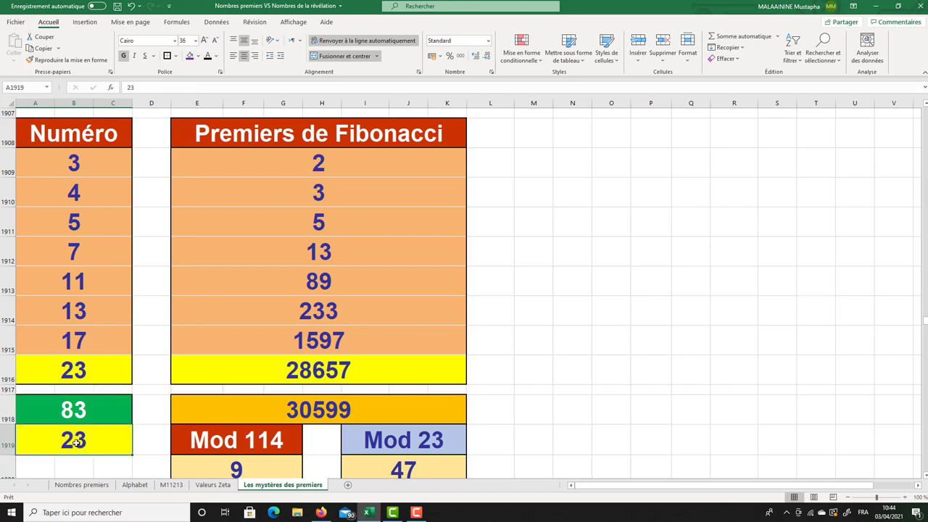
double_click(316, 411)
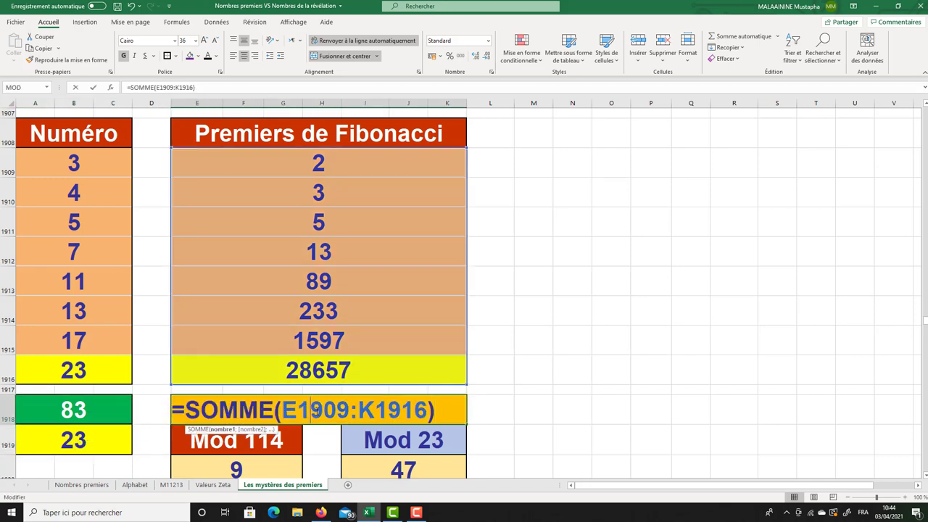
key(Return)
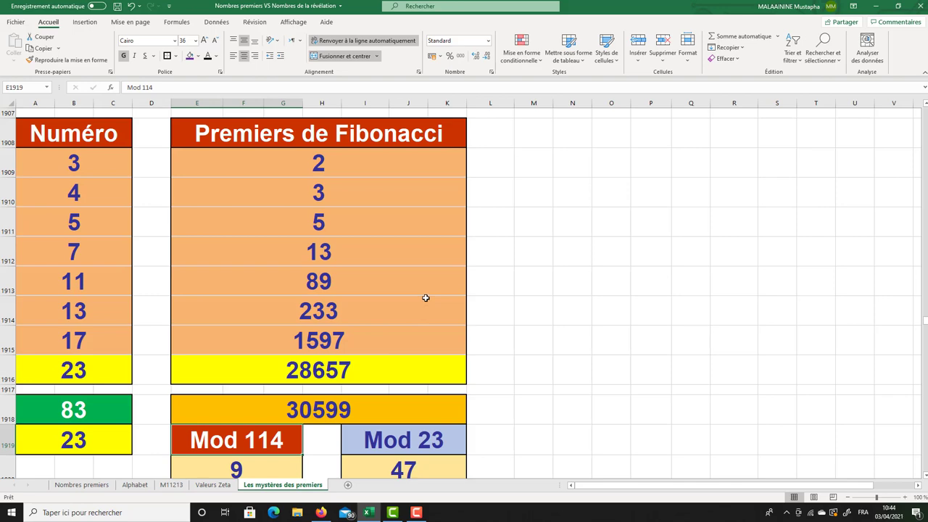
- Examine the modulo formulas in E1920 and I1920 together with the value in I1921
scroll(426, 297, down, 1)
click(261, 401)
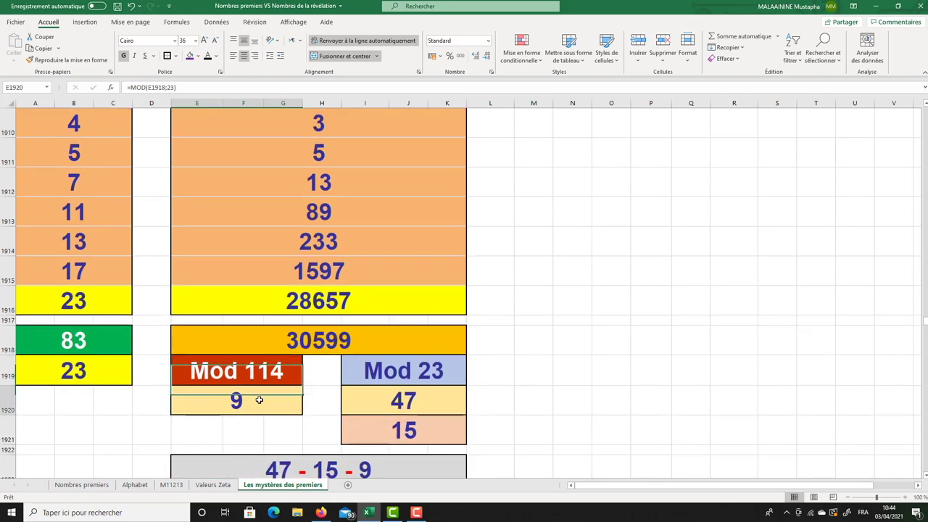
click(380, 397)
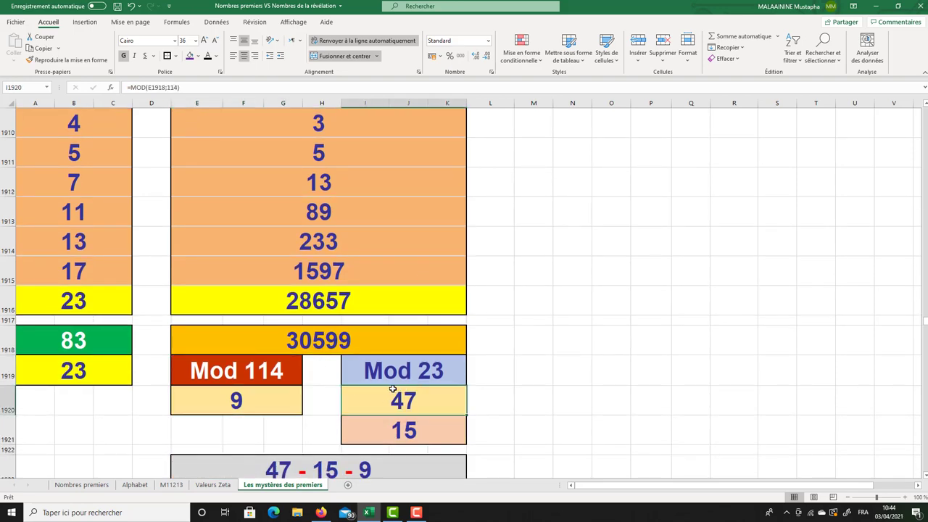
click(406, 430)
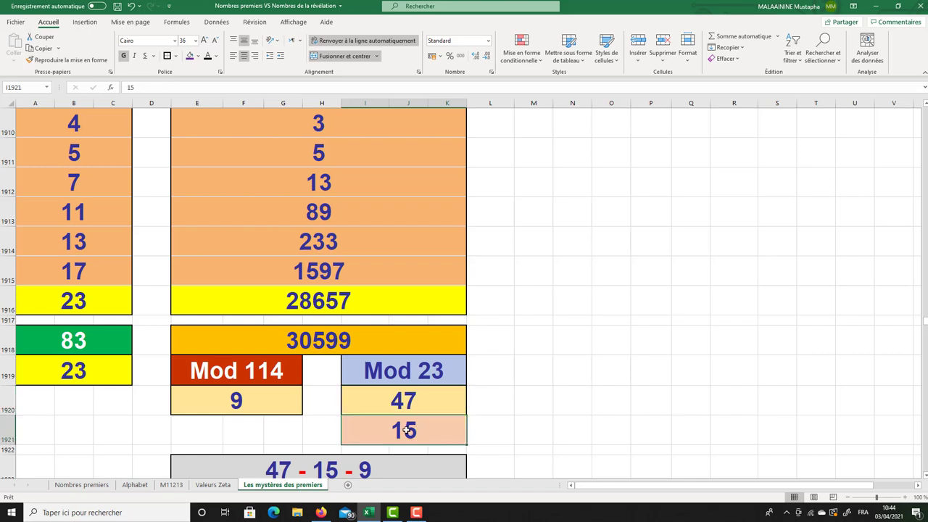
click(406, 400)
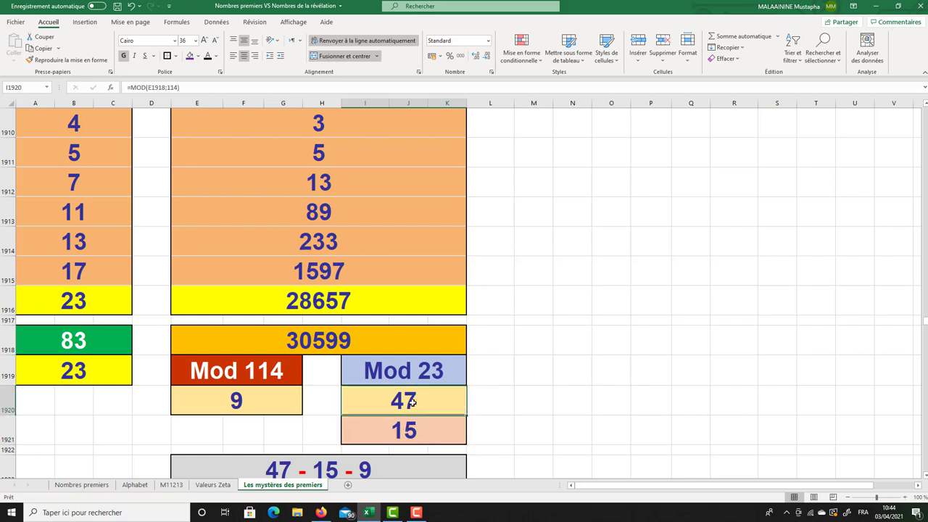
click(405, 427)
click(265, 404)
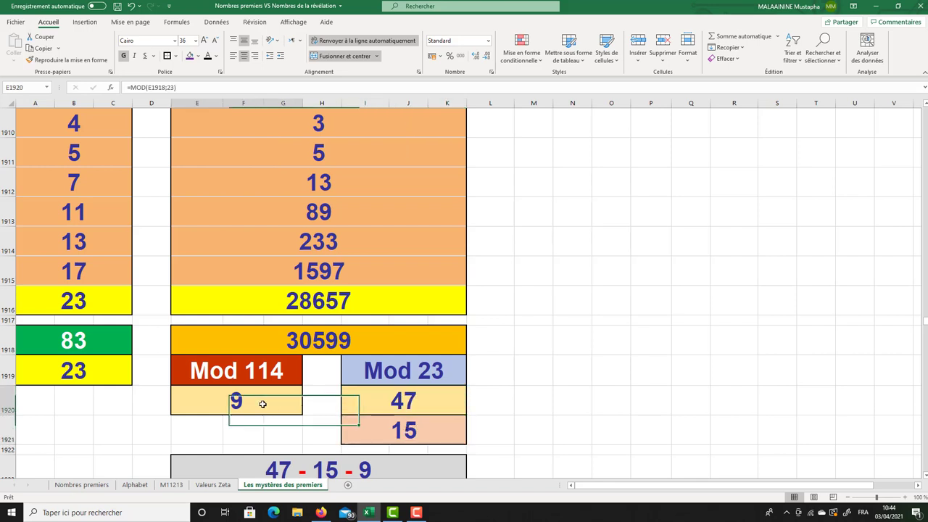
- Compare the difference formula in E1924 with its operands in I1920, I1921 and E1920
scroll(281, 402, down, 1)
click(311, 410)
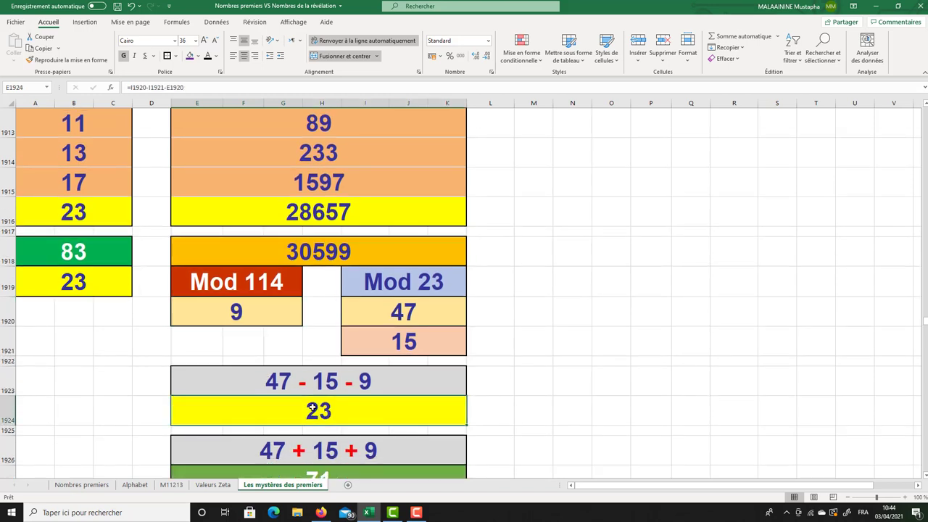
click(402, 316)
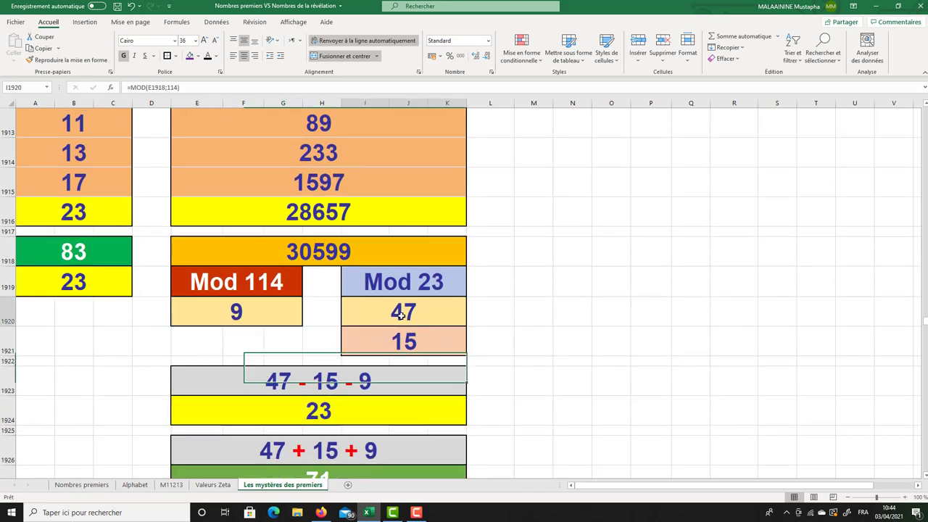
click(398, 345)
click(239, 313)
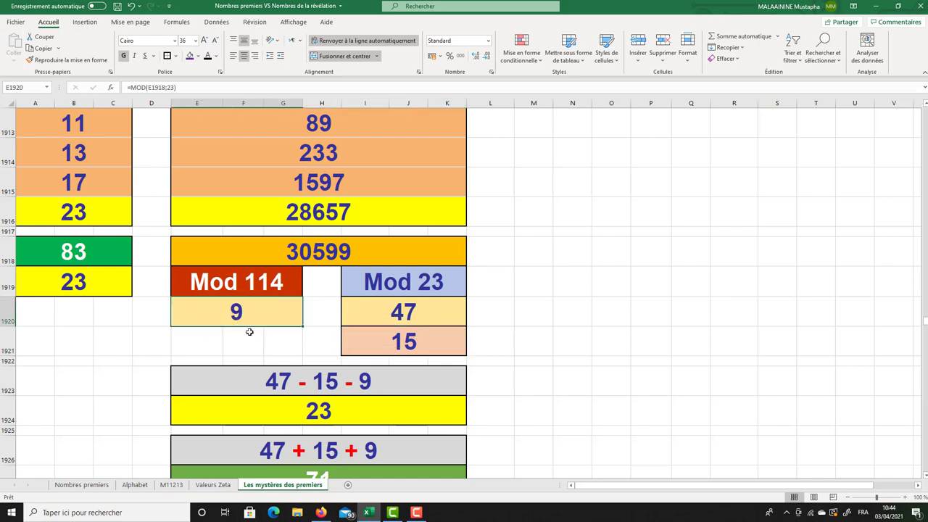
click(306, 410)
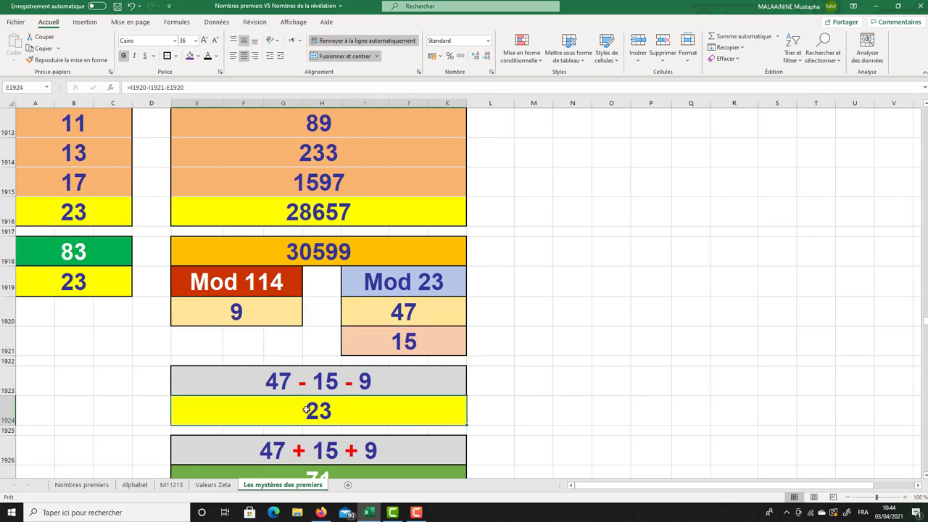
click(405, 316)
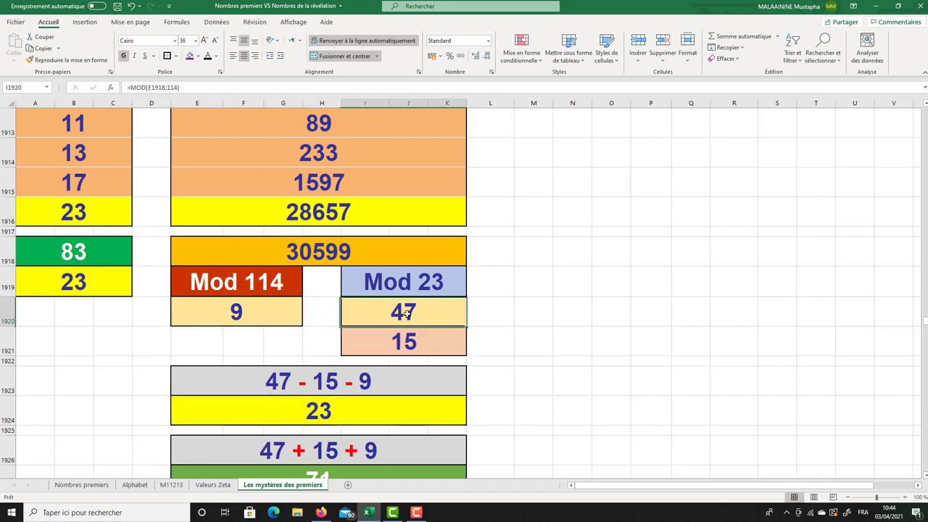
click(238, 311)
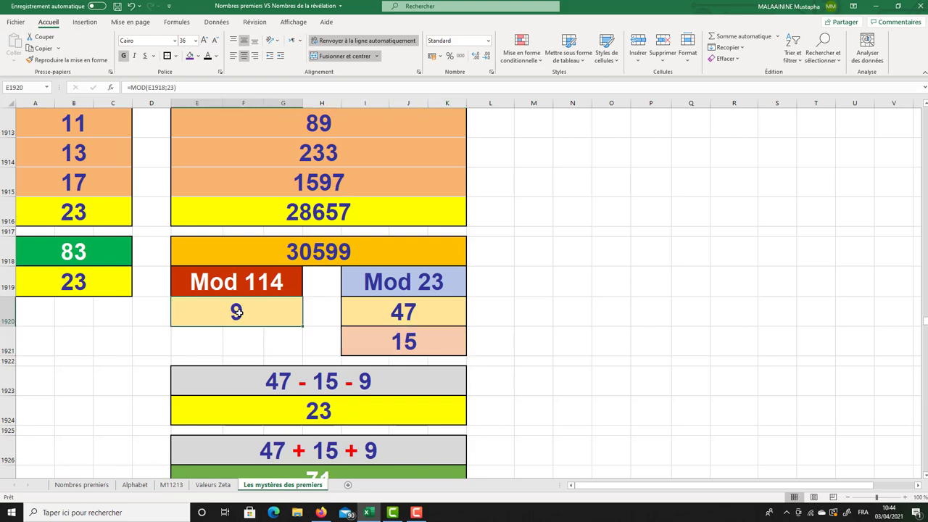
- Review the sum formula in E1927, the value in E1928 and their addition in E1931
scroll(239, 312, down, 2)
click(313, 324)
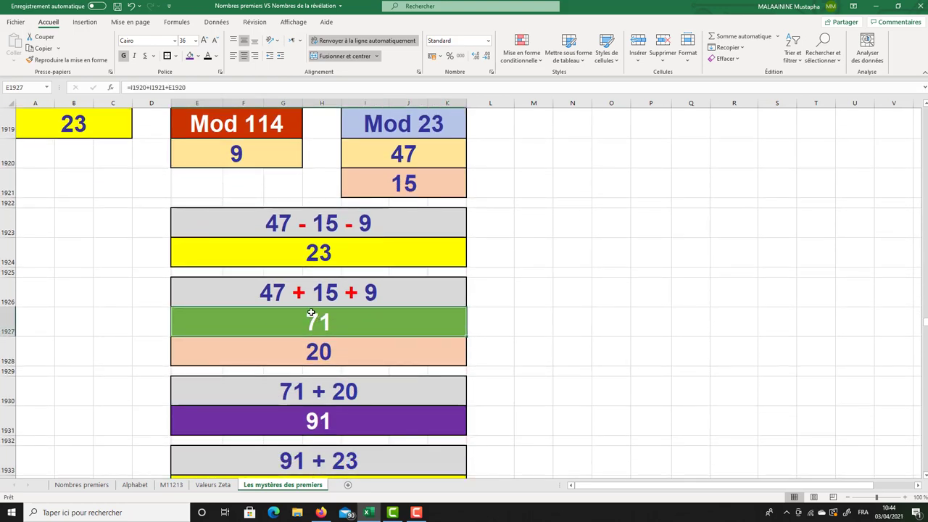
click(310, 351)
click(311, 328)
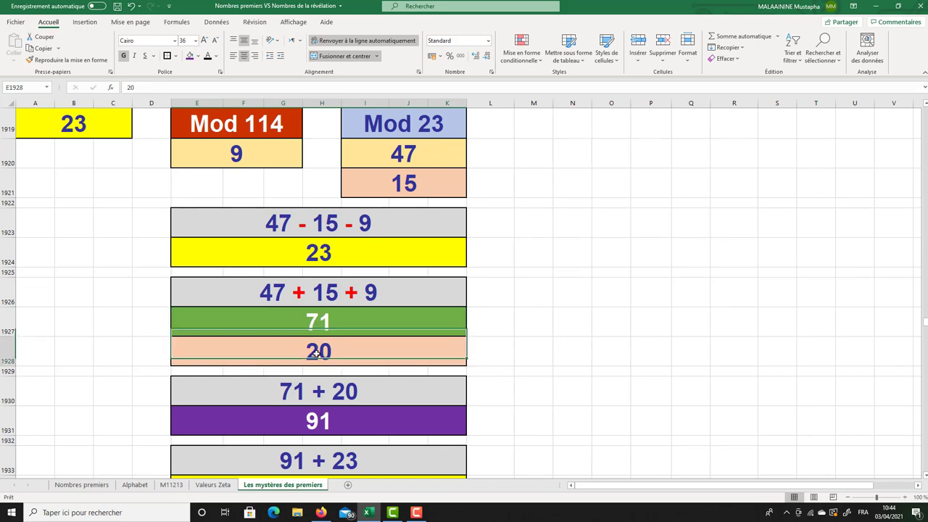
click(316, 354)
click(317, 416)
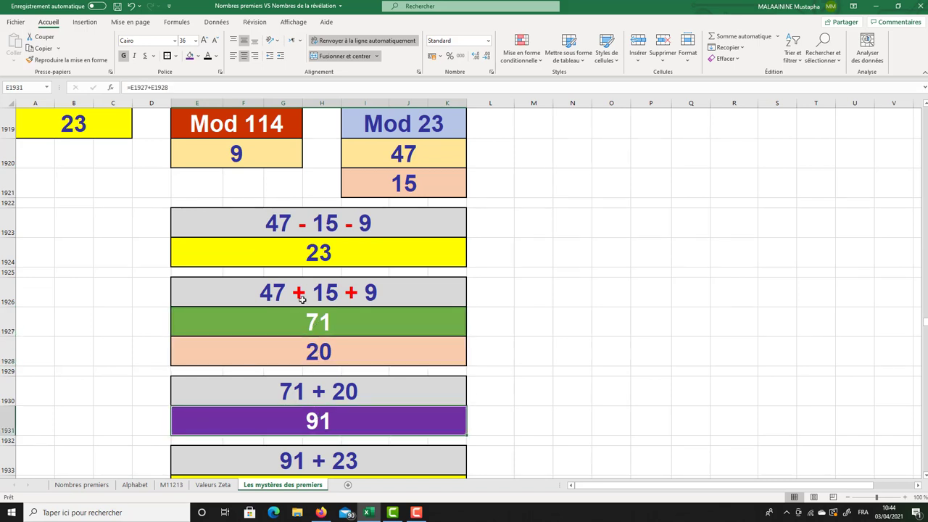
- Check E1924 and the final addition formula in E1934, and go back to the heading of the prime Fibonacci table
click(313, 252)
scroll(323, 261, down, 2)
click(442, 322)
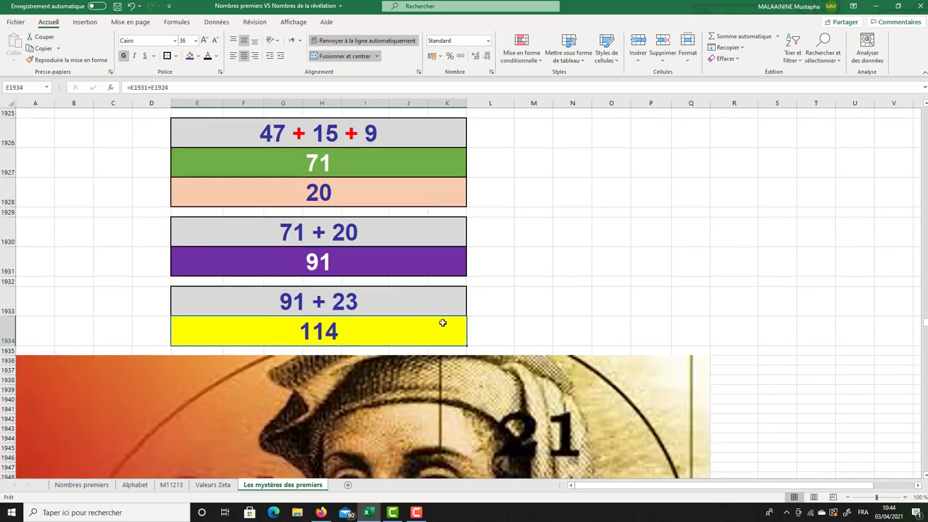
scroll(469, 312, up, 5)
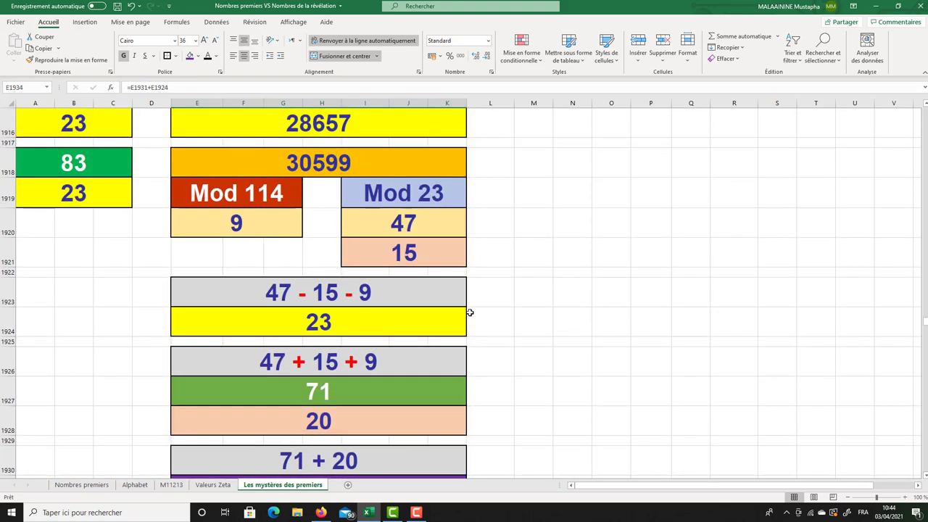
scroll(470, 312, up, 2)
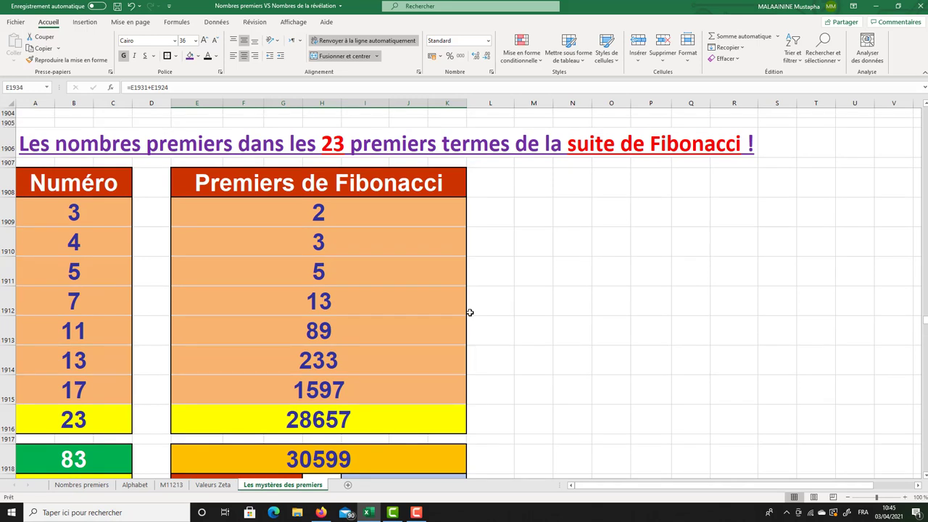
- Go back over the earlier calculations and the table of the first 23 Fibonacci terms, up to the section's title banner and illustrations
scroll(470, 312, up, 5)
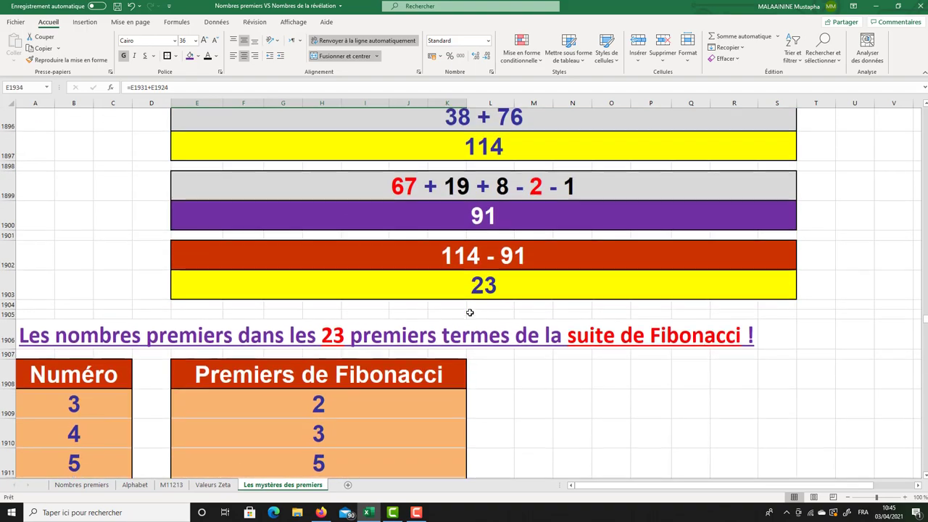
scroll(469, 312, up, 3)
scroll(470, 312, up, 6)
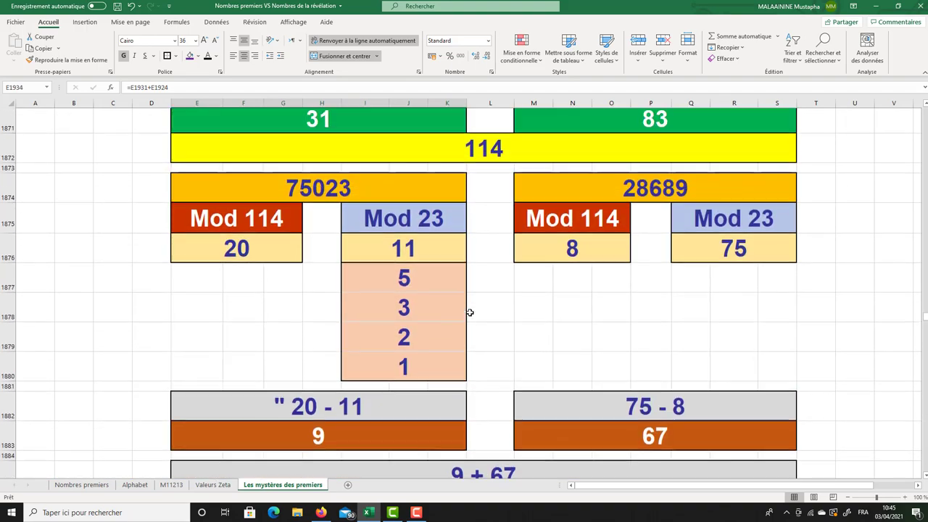
scroll(470, 312, up, 7)
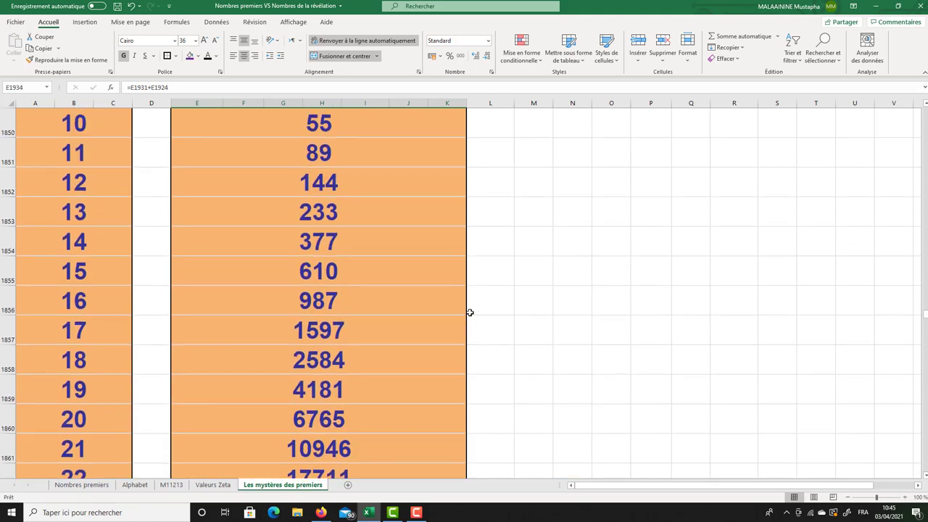
scroll(470, 312, up, 1)
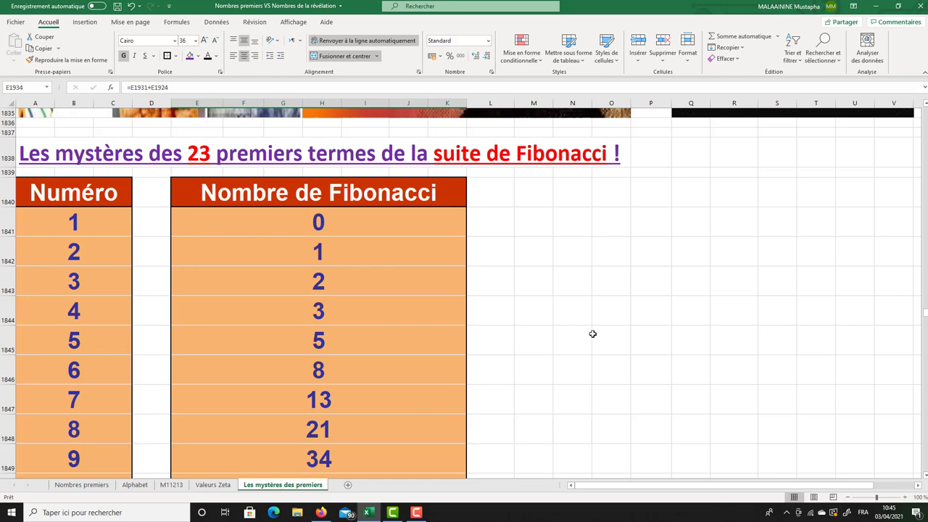
scroll(652, 348, down, 1)
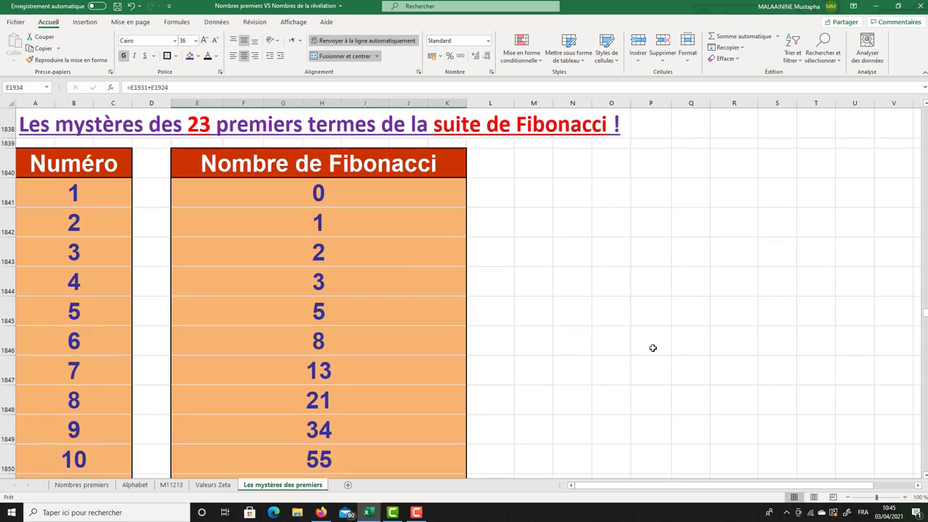
scroll(588, 323, up, 8)
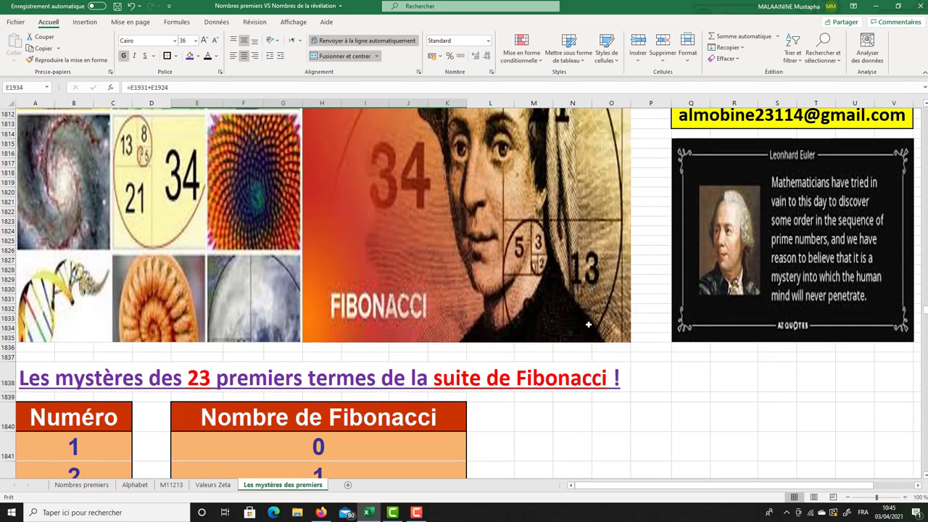
scroll(588, 324, up, 4)
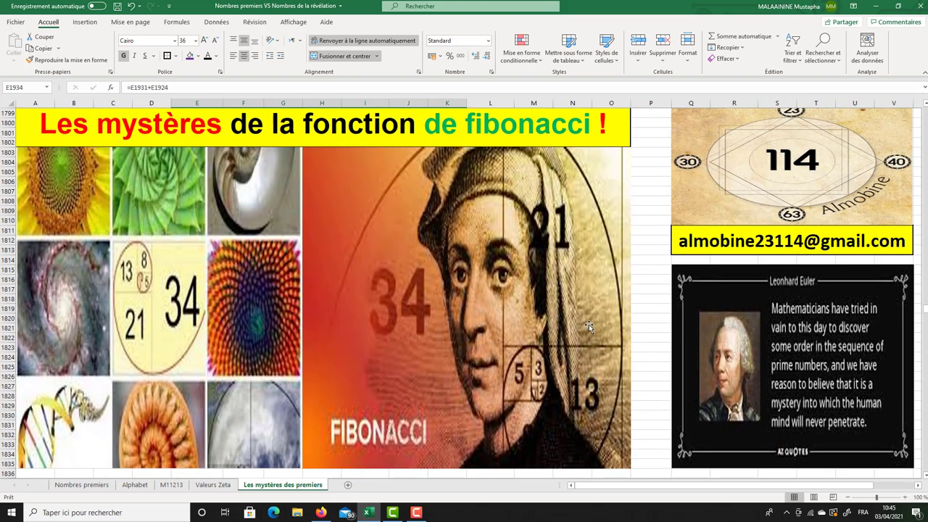
scroll(588, 324, up, 1)
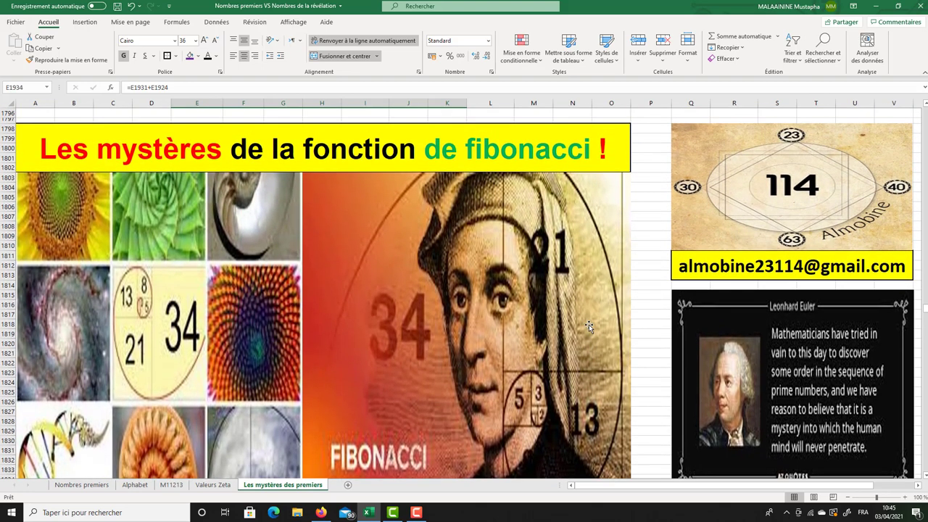
scroll(589, 324, down, 1)
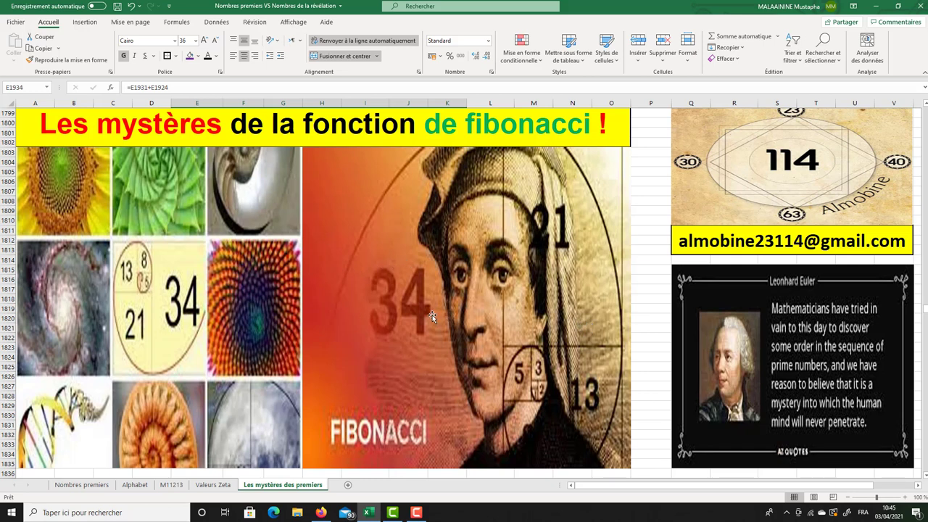
- Look through the table of the first 23 Fibonacci terms and the Mod 114 and Mod 23 calculations beneath it
scroll(432, 315, down, 9)
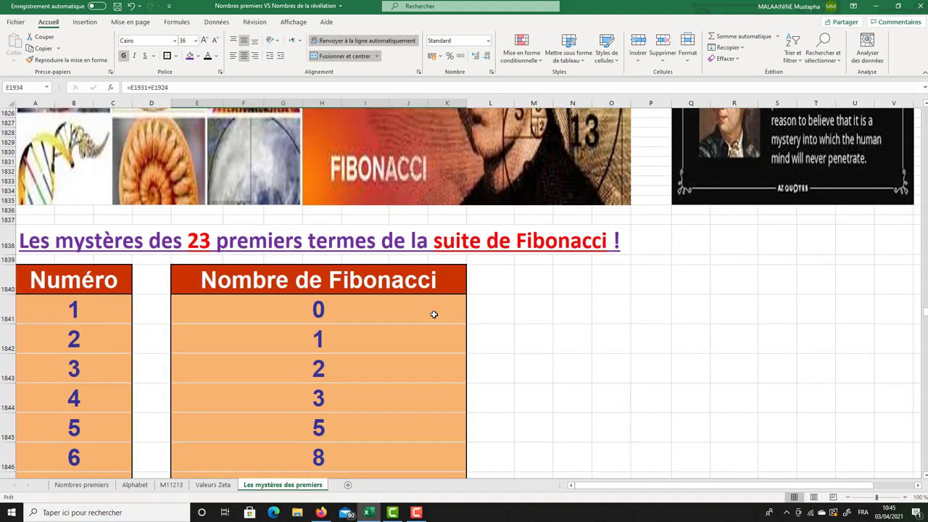
scroll(433, 313, down, 10)
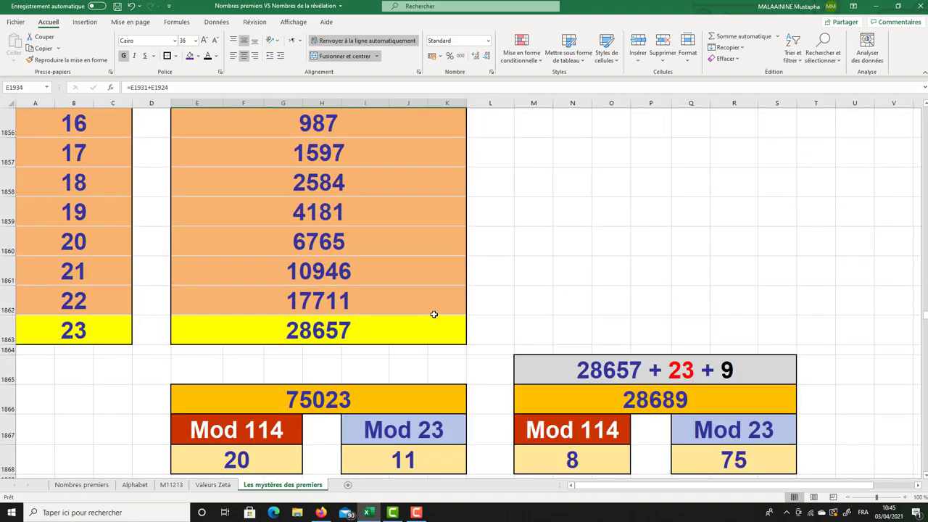
scroll(433, 314, down, 2)
scroll(433, 314, down, 7)
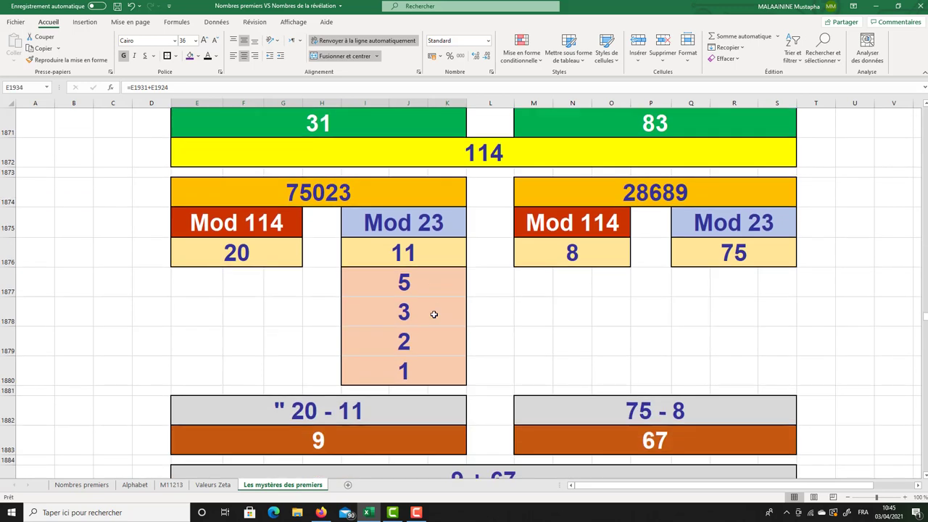
scroll(434, 314, down, 1)
scroll(433, 313, up, 14)
scroll(434, 314, up, 3)
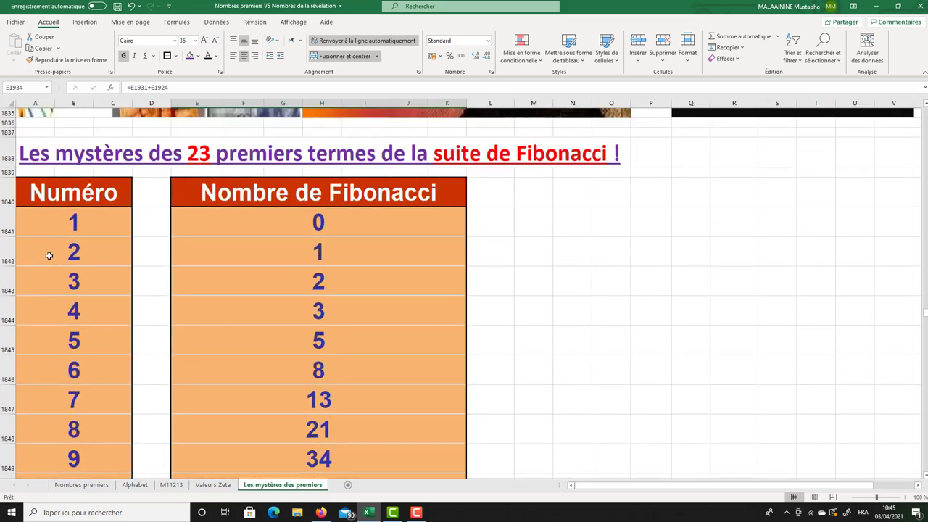
- Highlight the first six rows of the Fibonacci table and check the sum formula in E1872
drag(29, 227, 307, 379)
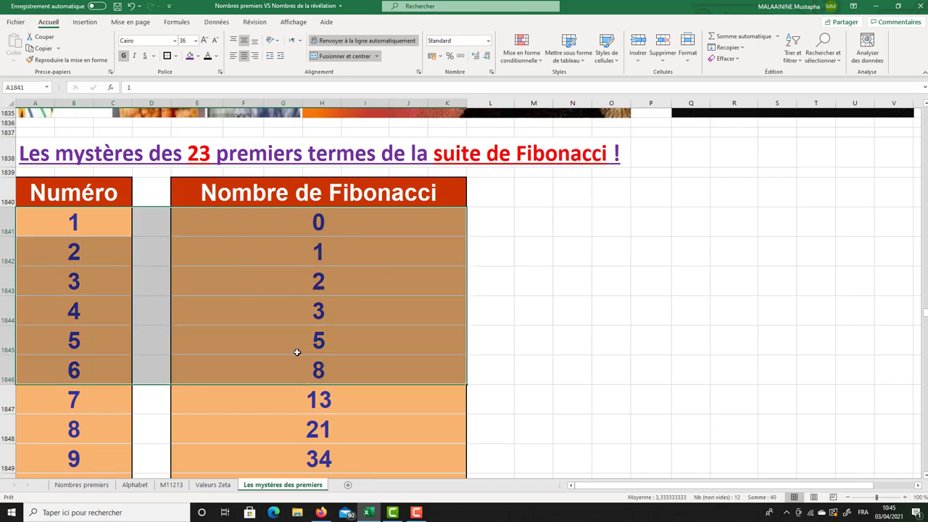
scroll(297, 352, down, 9)
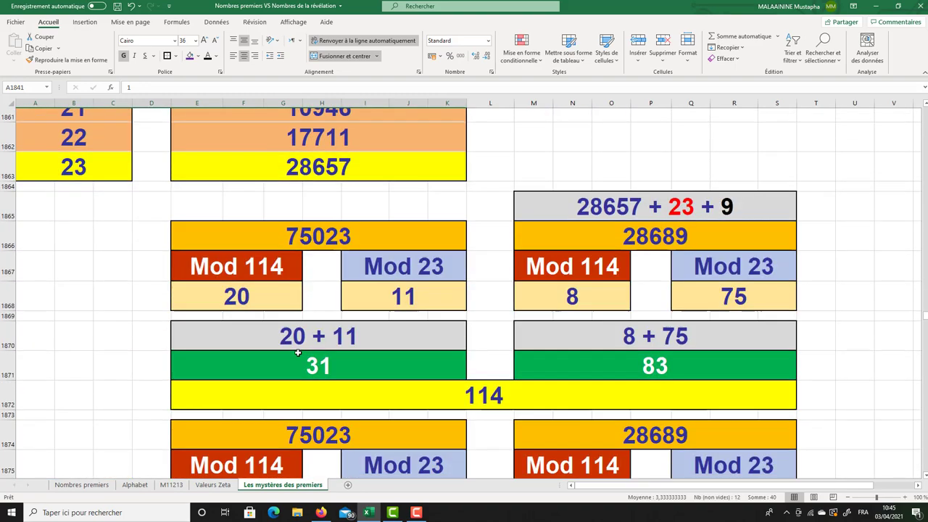
scroll(297, 352, down, 1)
click(426, 356)
scroll(451, 307, down, 2)
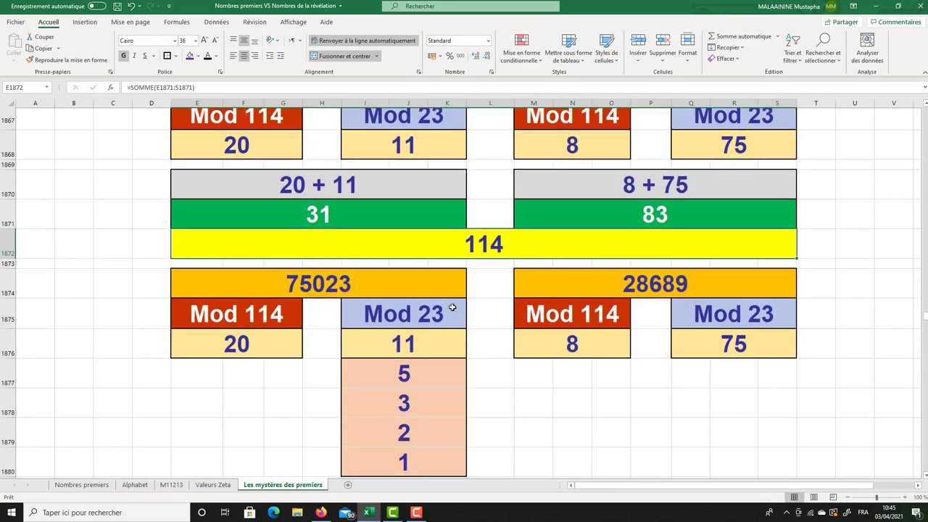
- Review the subtraction and addition blocks further down and check the addition formula in E1897
scroll(451, 307, down, 6)
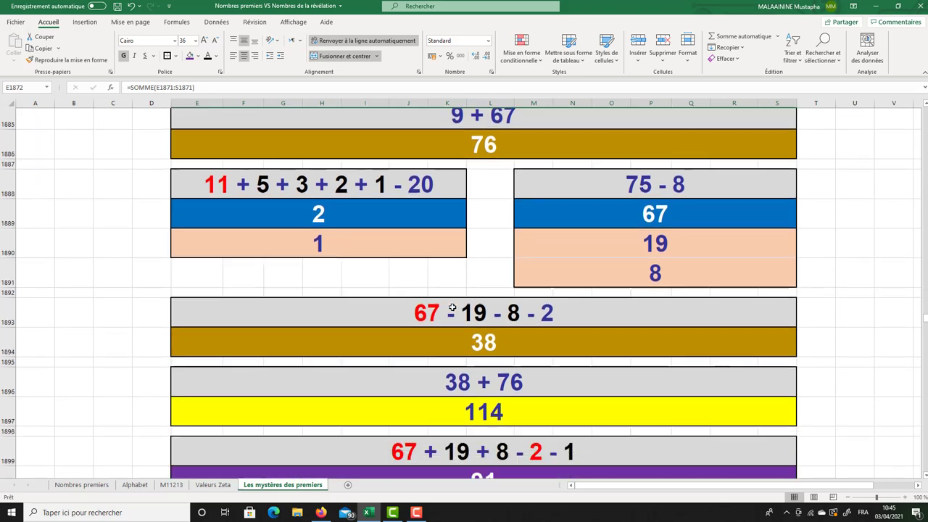
scroll(451, 307, down, 1)
click(456, 391)
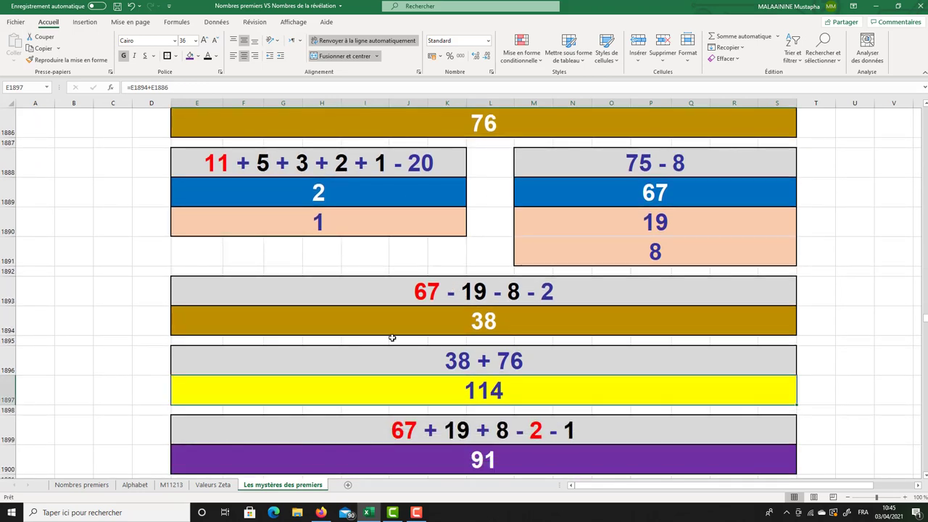
key(alt+Tab)
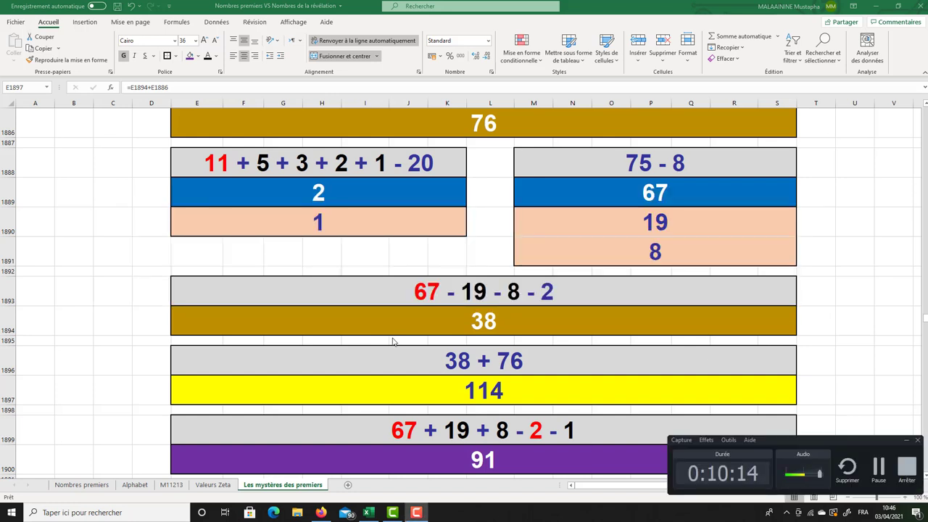